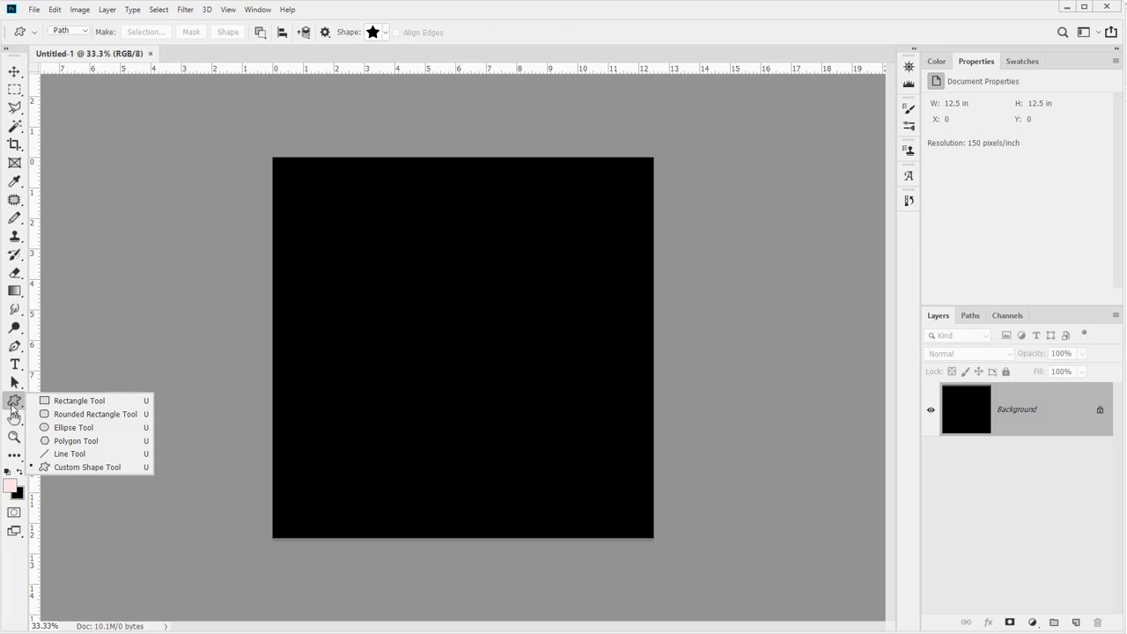
Draw a triangle path with the Custom Shape tool in Path mode across the middle of the canvas
left_click(78, 468)
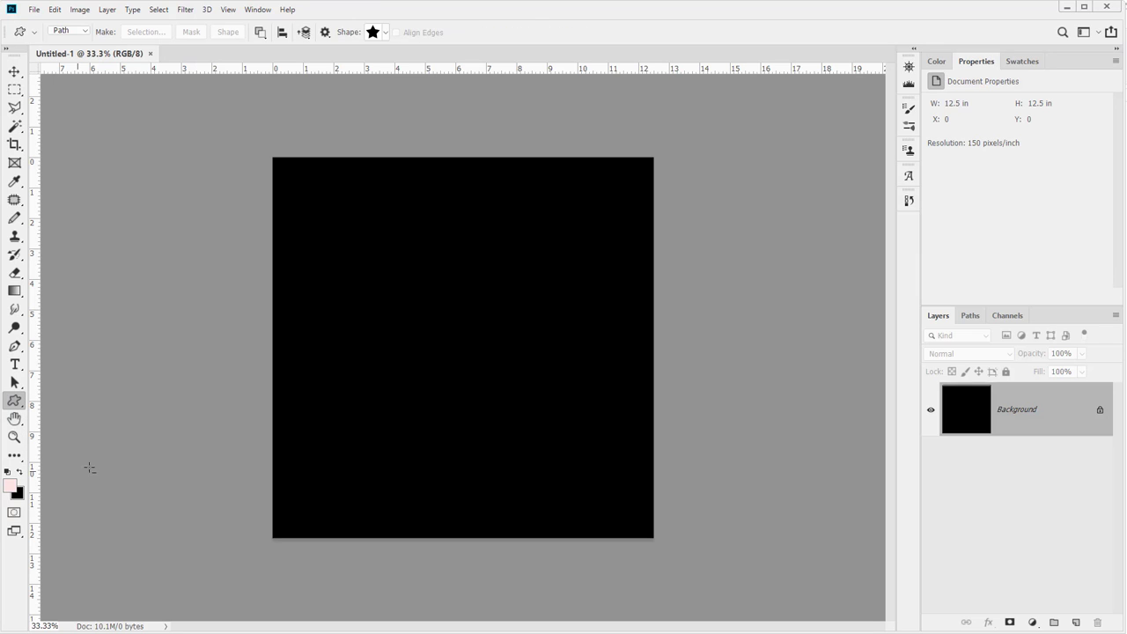
left_click(70, 32)
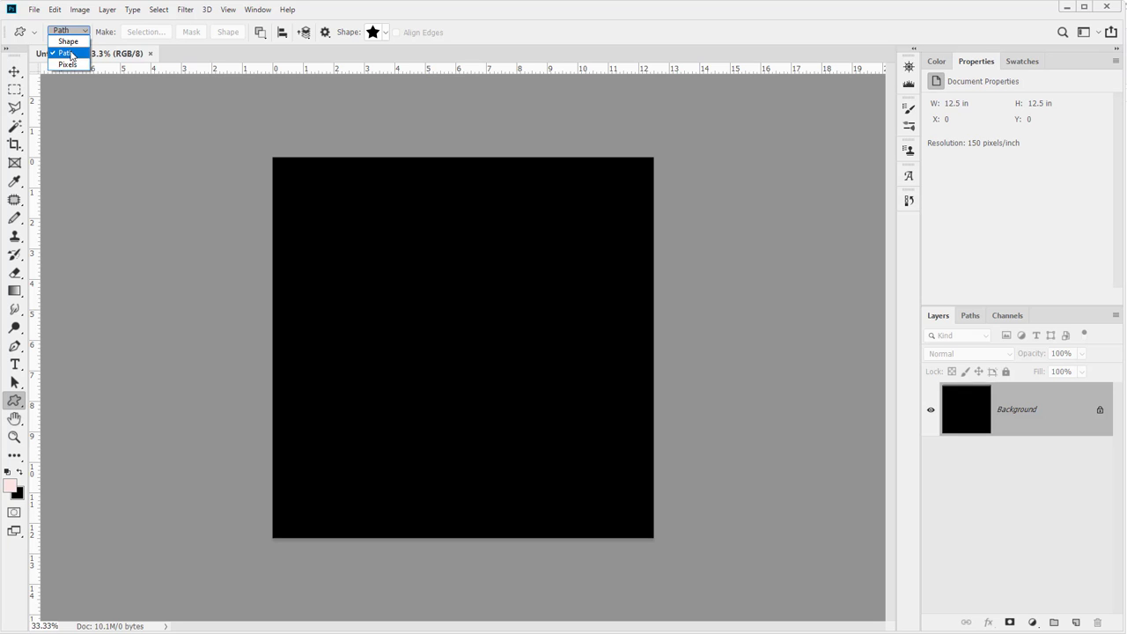
left_click(70, 54)
left_click(385, 35)
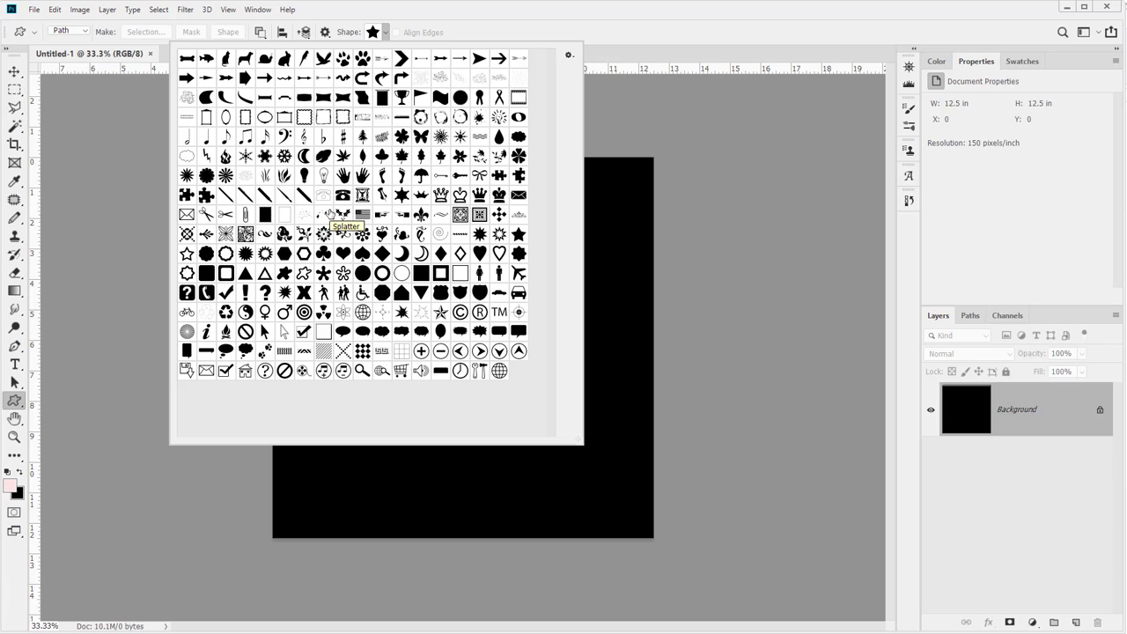
left_click(248, 277)
left_click(386, 26)
left_click_drag(350, 243, 575, 431)
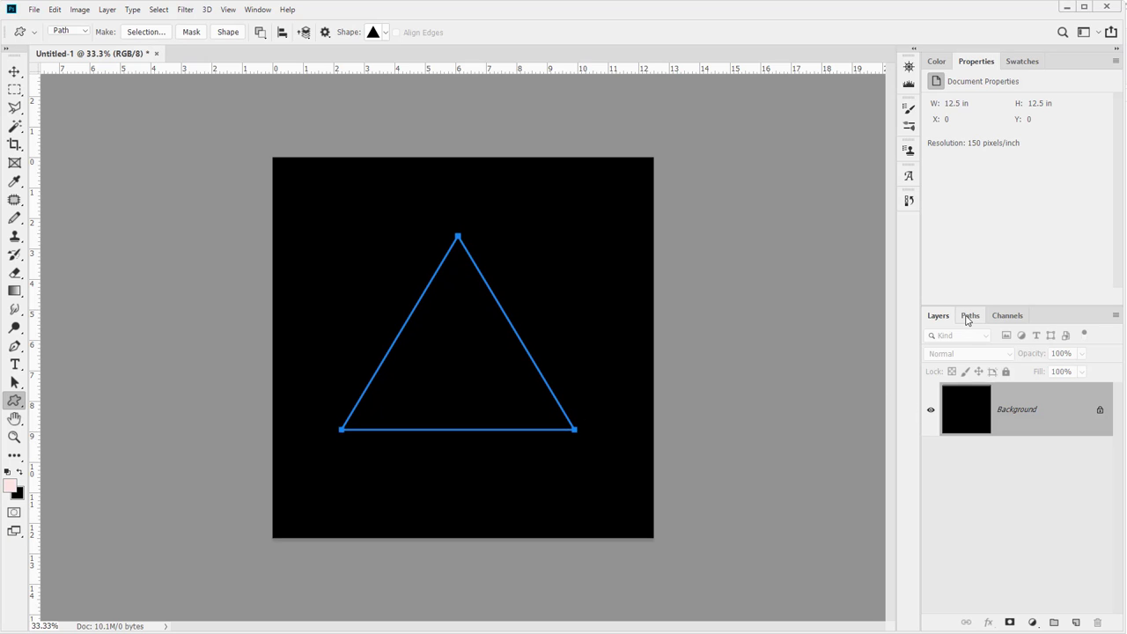
Save the triangle work path as a new path, deleting the empty extra path that was created
left_click(969, 315)
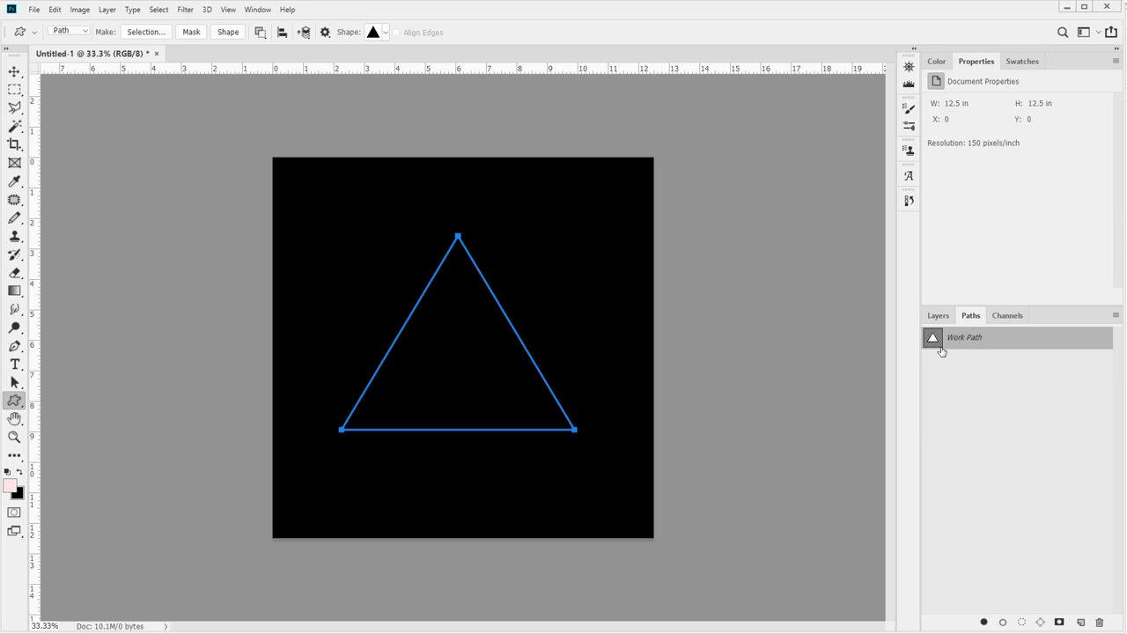
left_click(939, 317)
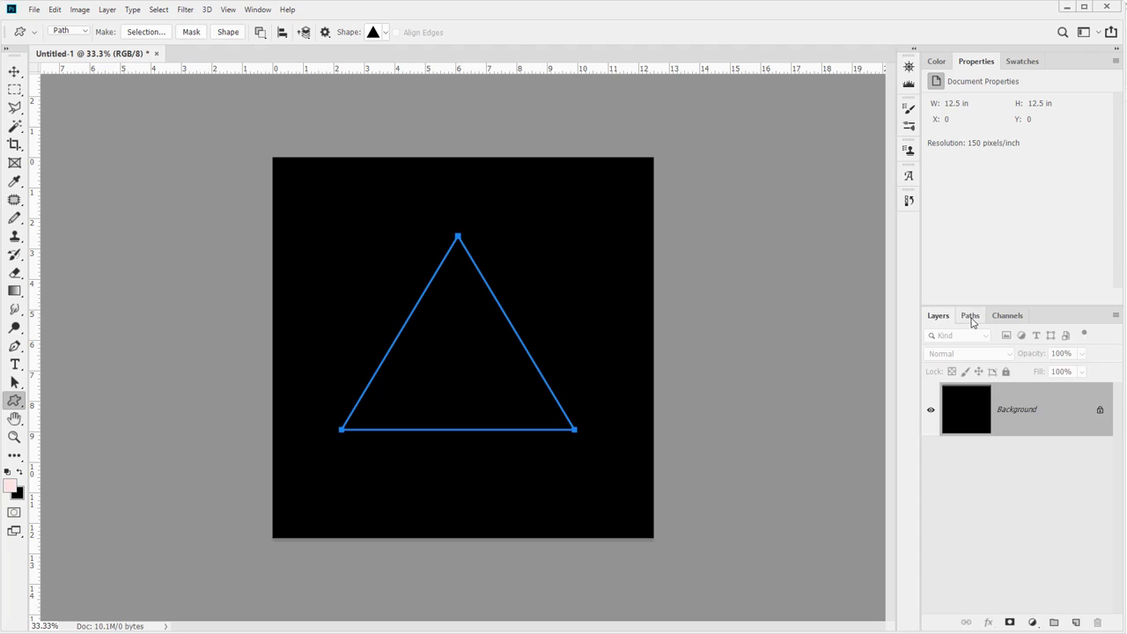
left_click(968, 317)
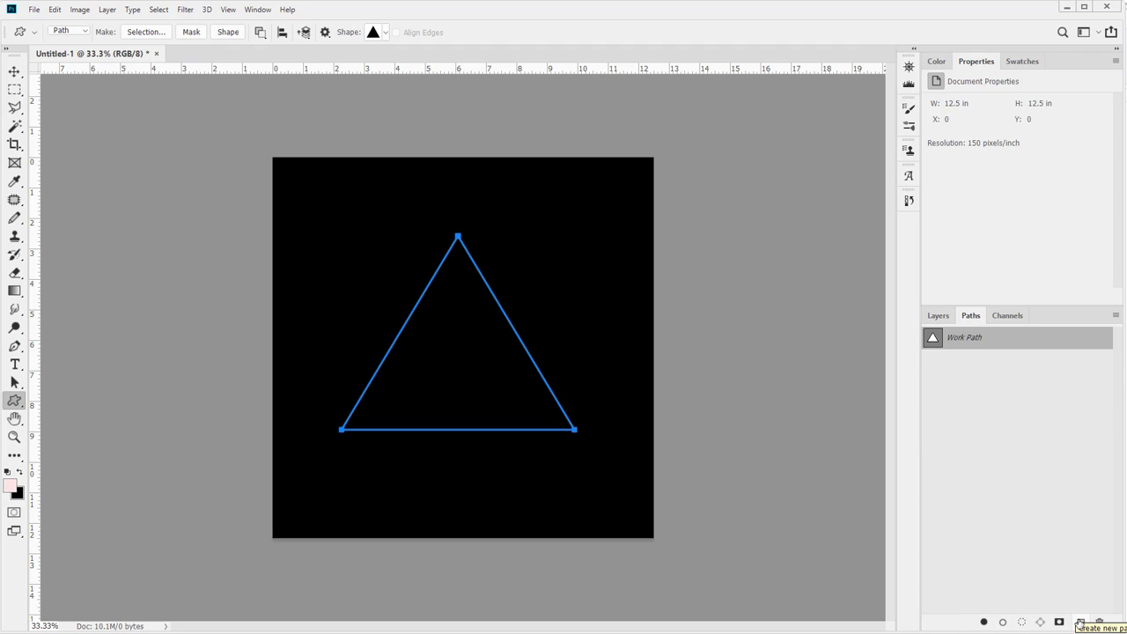
left_click(1079, 623)
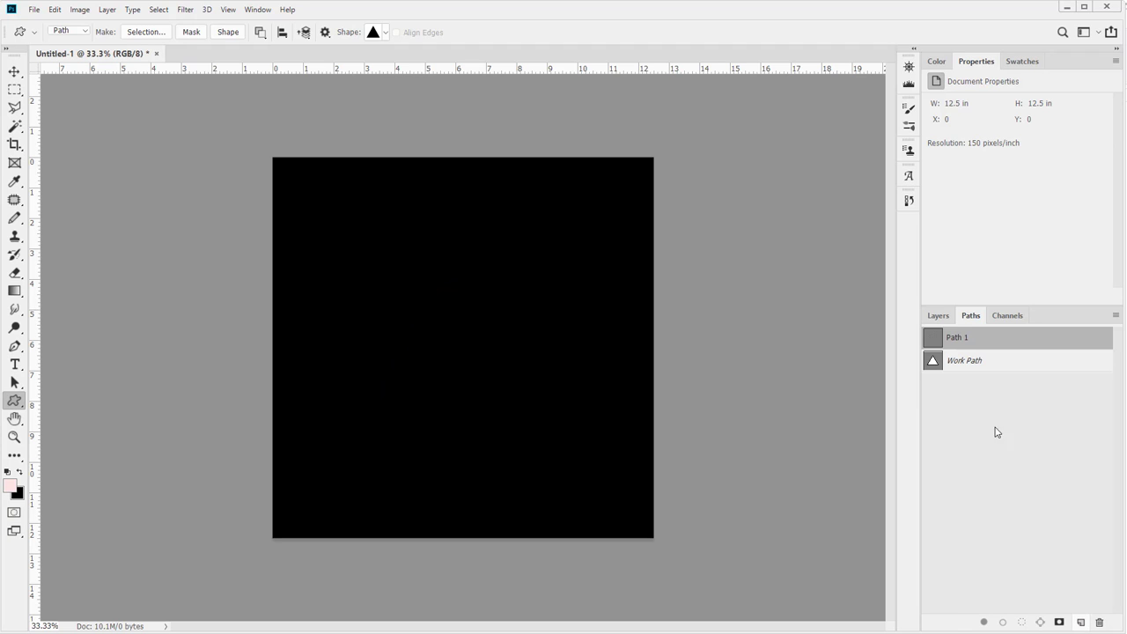
left_click_drag(971, 364, 1081, 623)
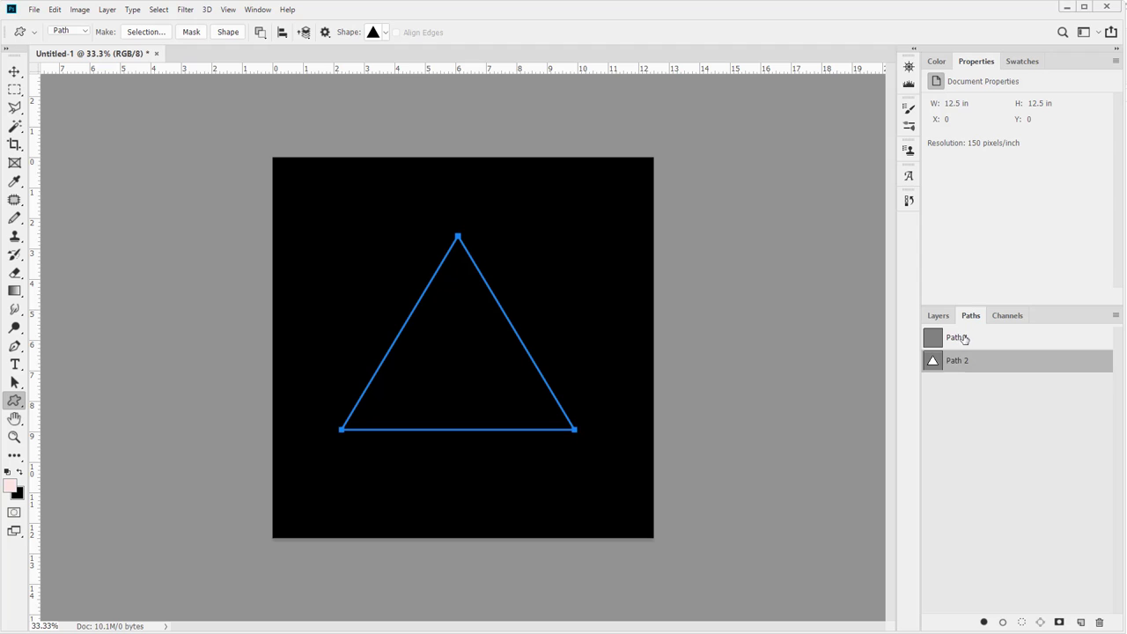
left_click_drag(956, 336, 1099, 622)
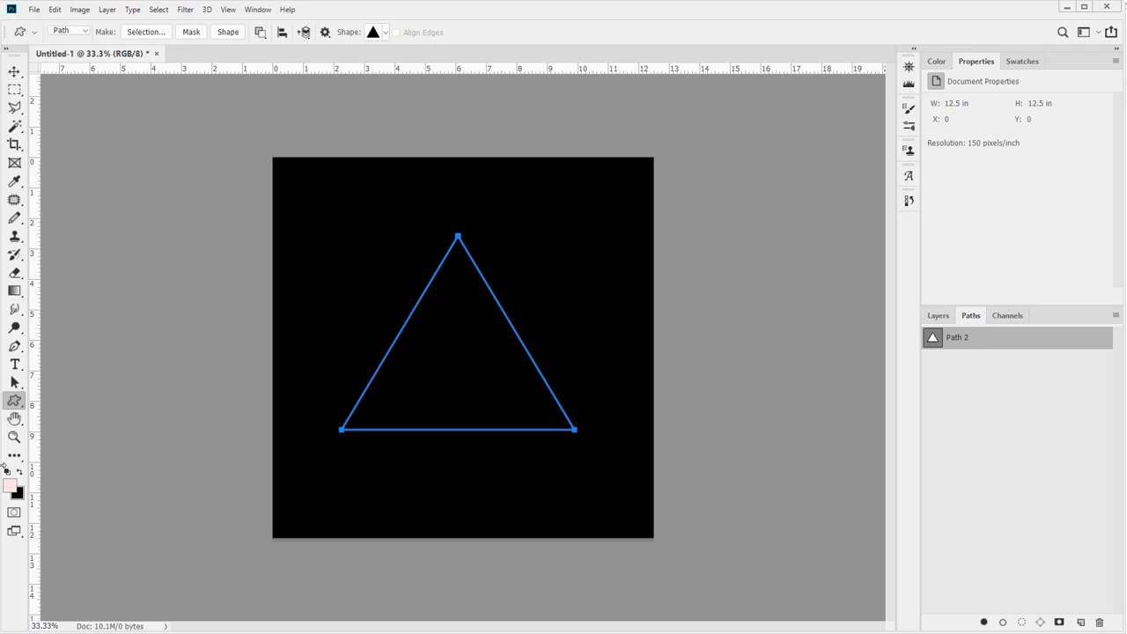
Place type on the triangle path at its lower-left corner and enter THIS IS SOME TEXT
left_click(14, 365)
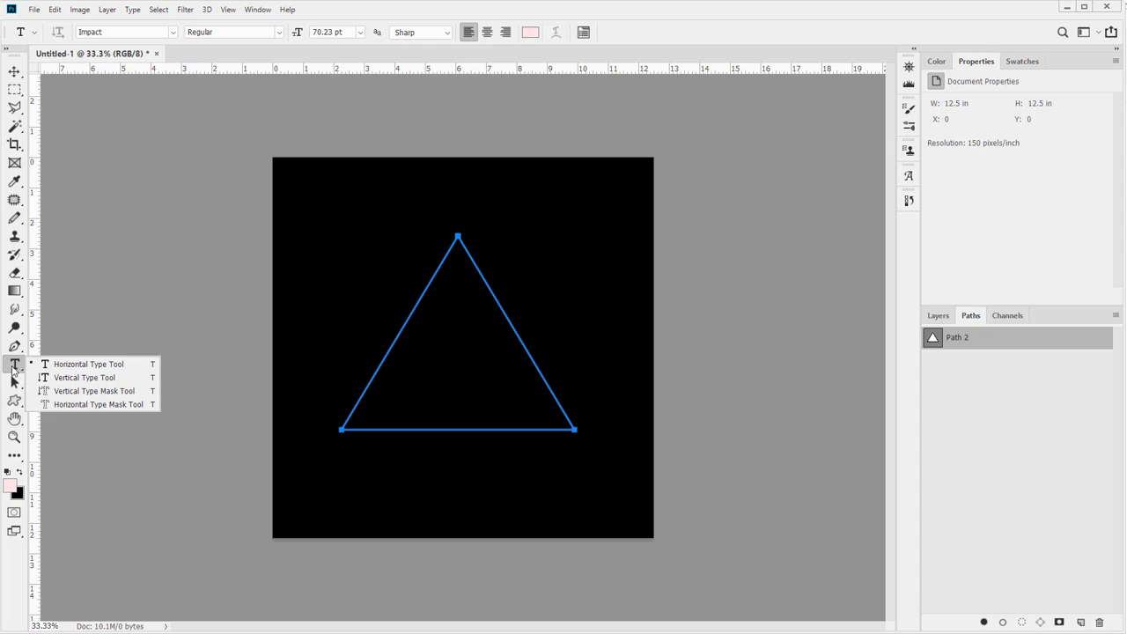
left_click(12, 367)
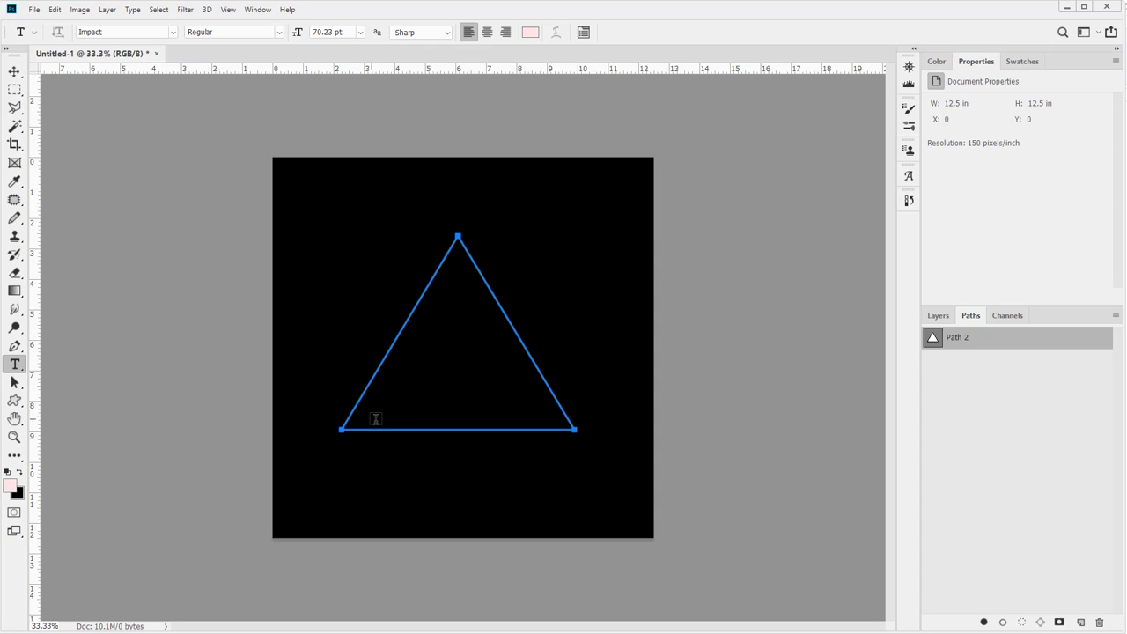
left_click(345, 422)
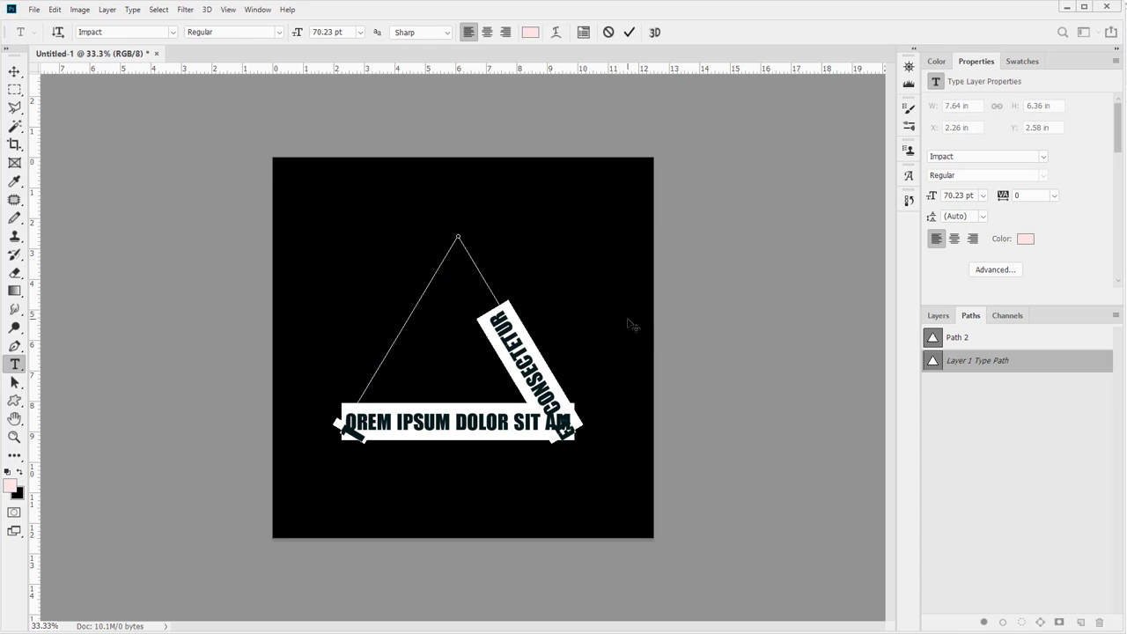
type("THIS IS SOME TEXT")
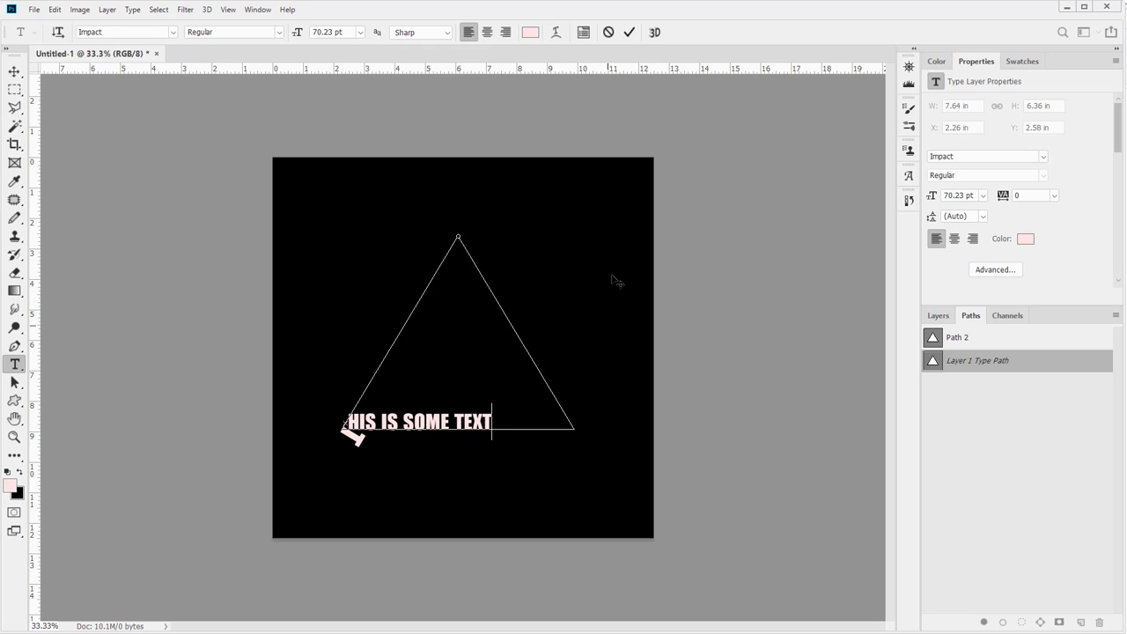
Undo the typing and delete the placeholder text layer
key("ctrl+z")
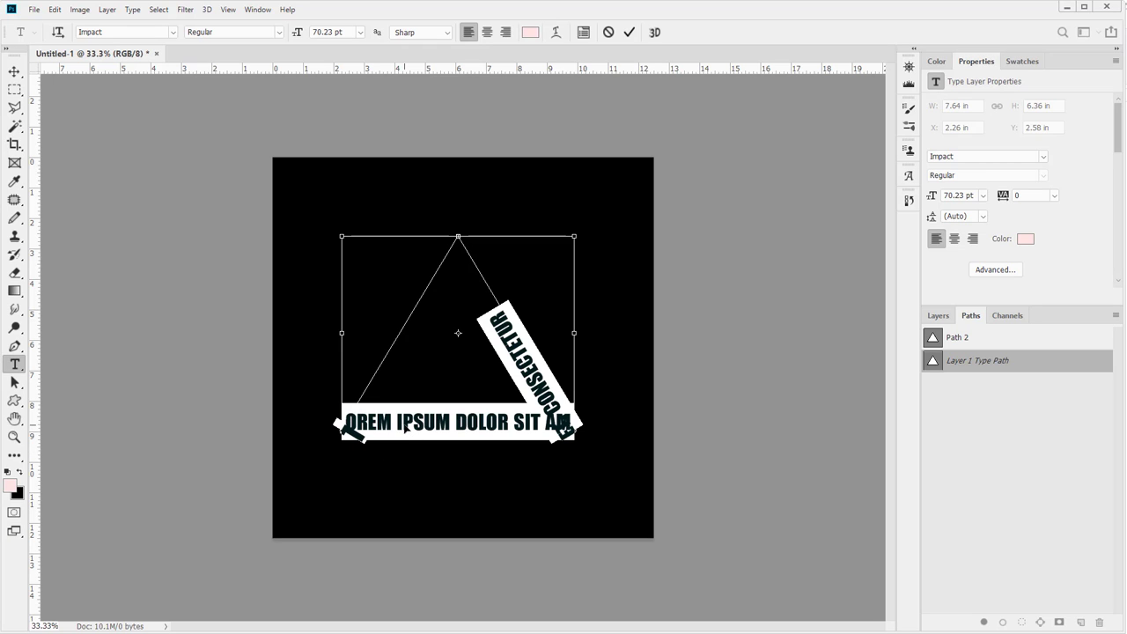
left_click(16, 73)
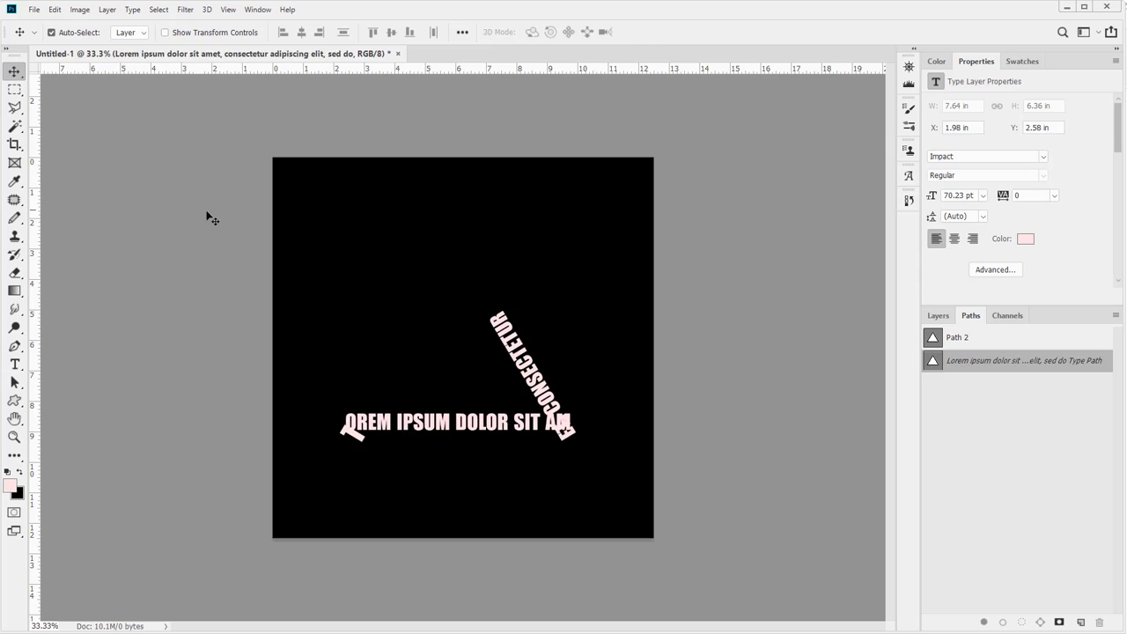
key("Delete")
Place type on the triangle's left side and enter This is some more text
left_click(15, 364)
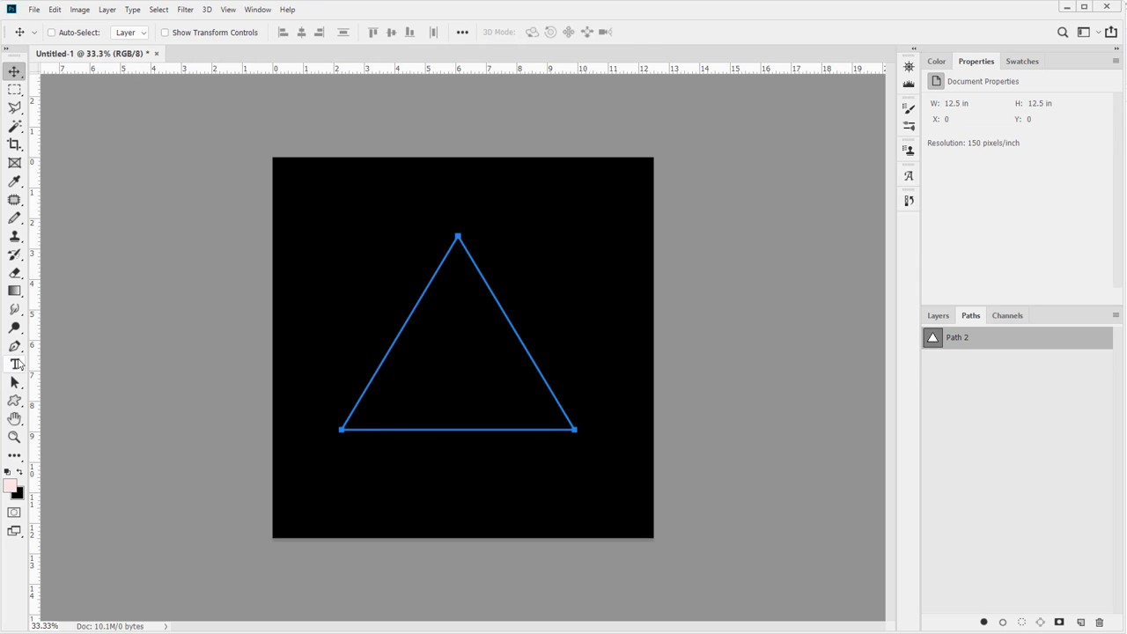
left_click(375, 365)
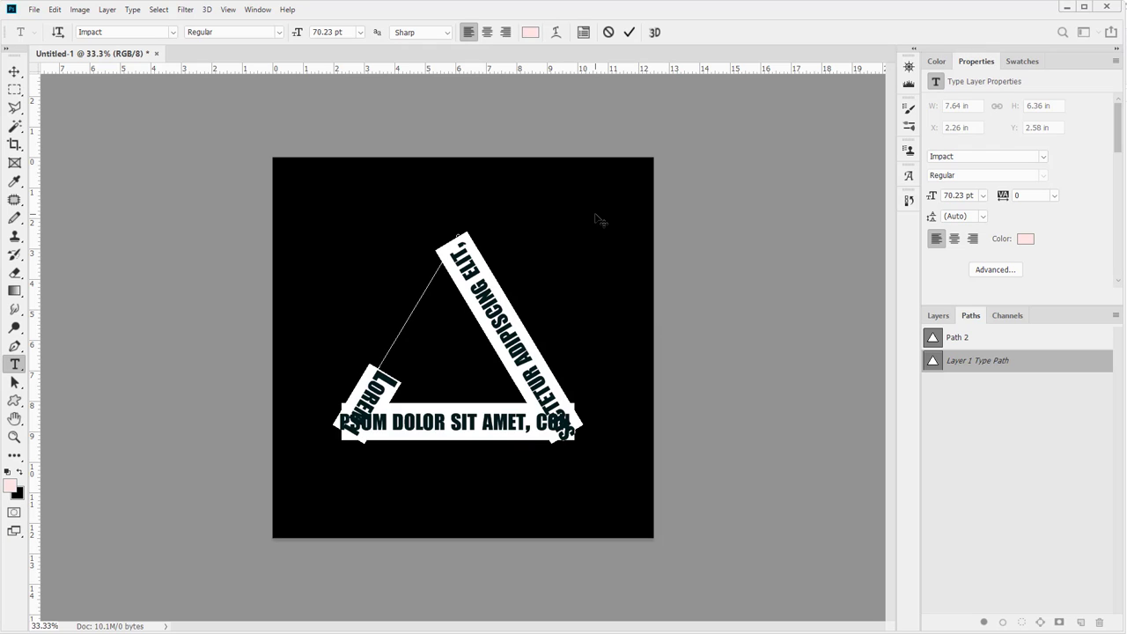
type("This is")
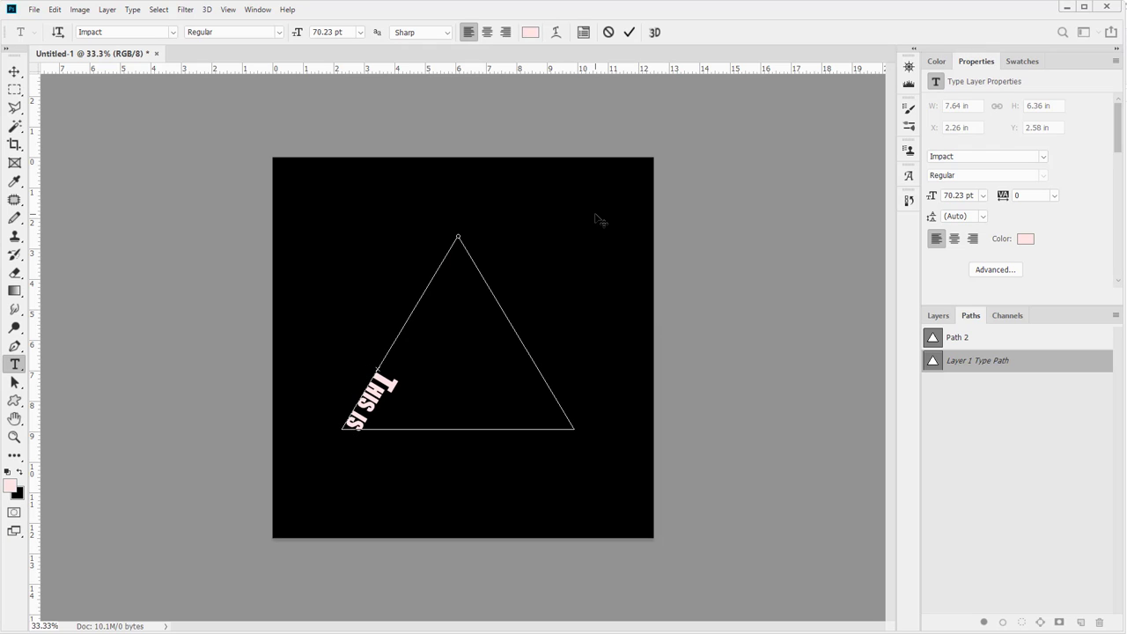
type(" some more te")
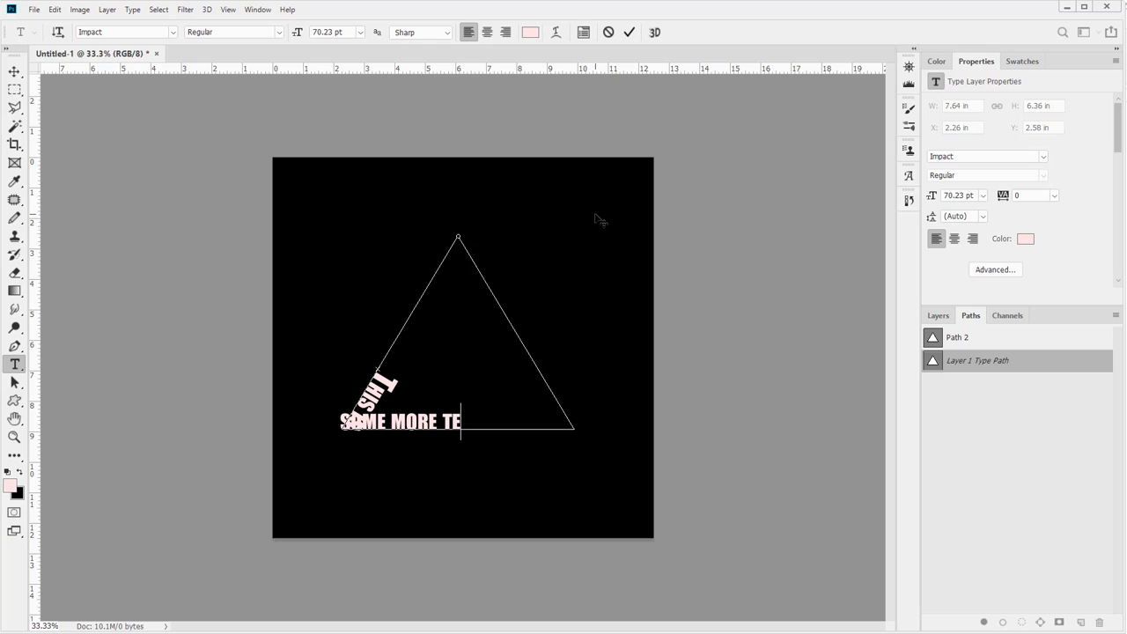
type("xt")
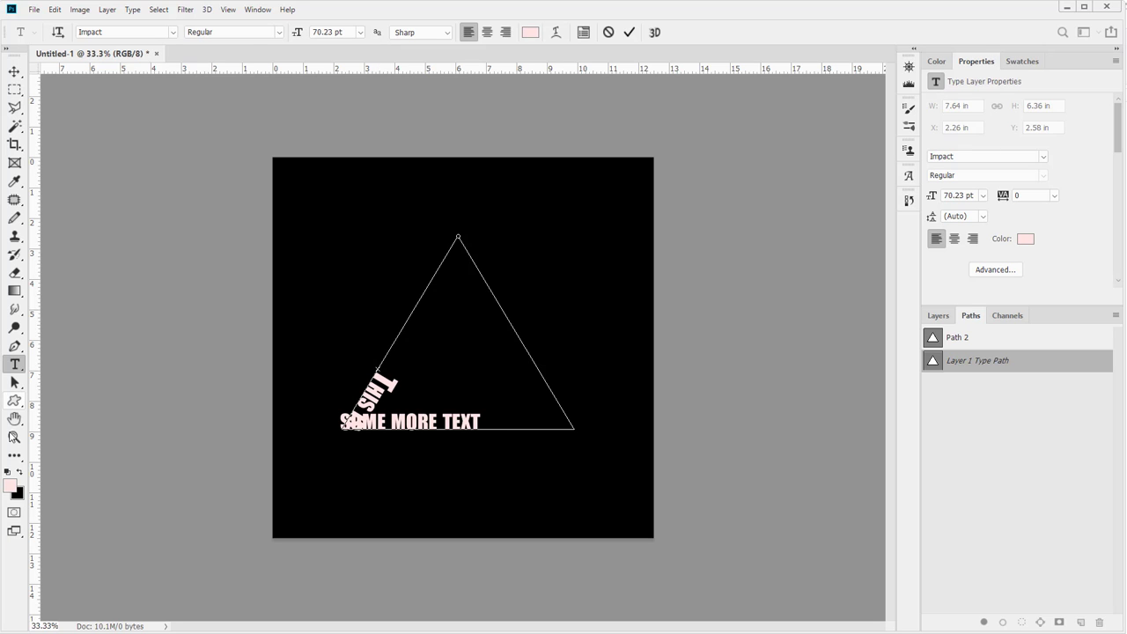
Select all the text on the path and open the Character and Paragraph panels
left_click(14, 437)
left_click_drag(300, 333, 333, 354)
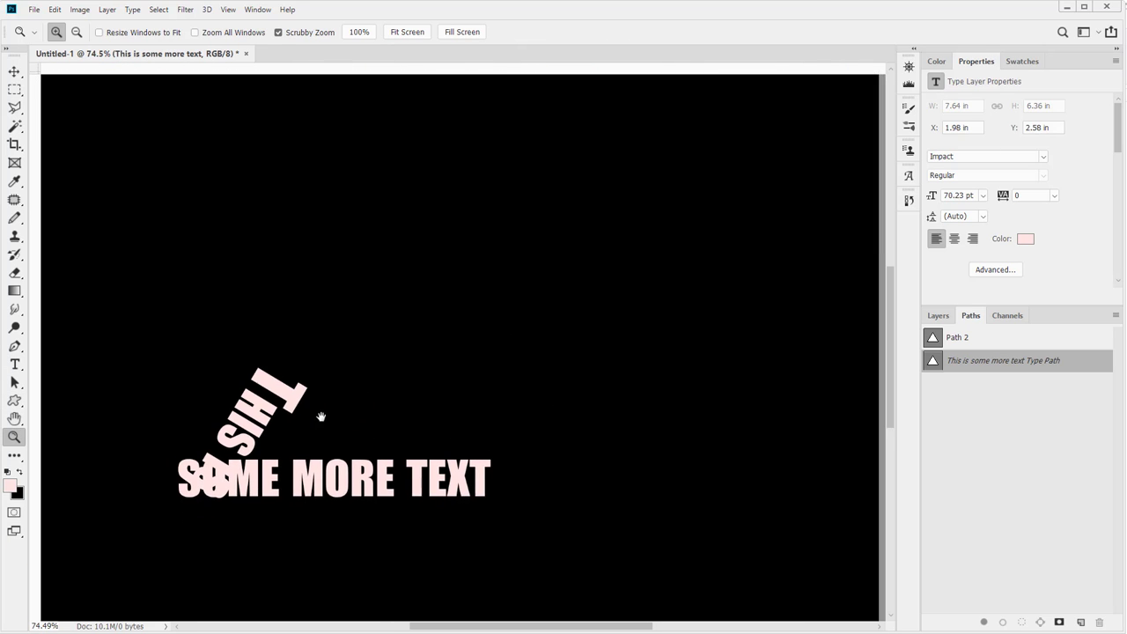
key("t")
left_click(312, 459)
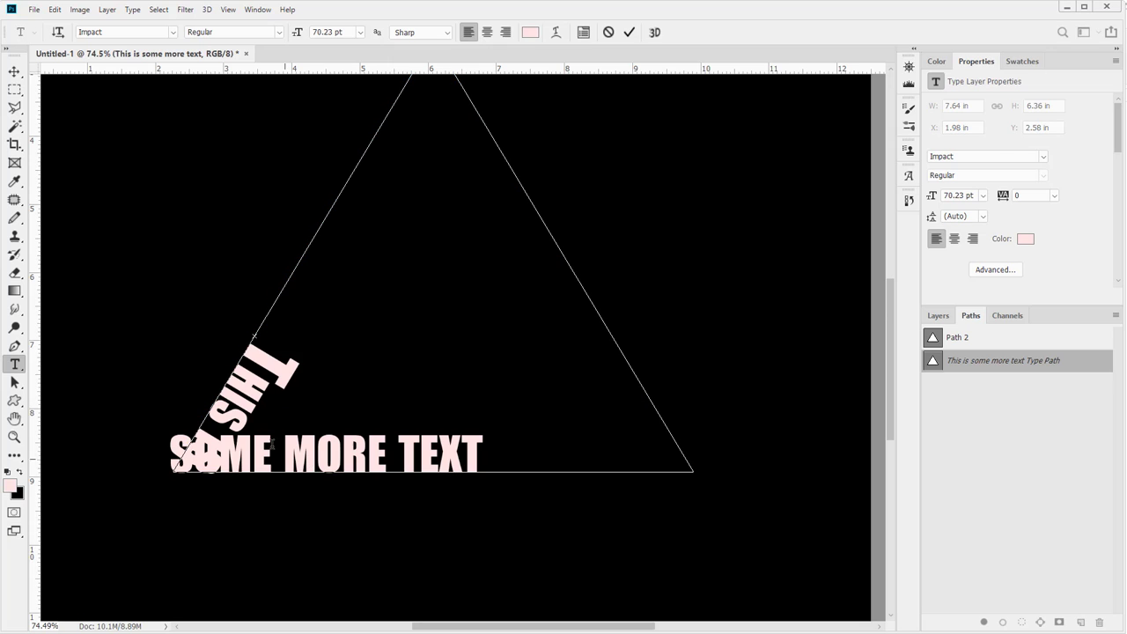
mouse_move(253, 335)
left_mouse_down()
mouse_move(272, 317)
mouse_move(241, 384)
mouse_move(255, 356)
left_mouse_up()
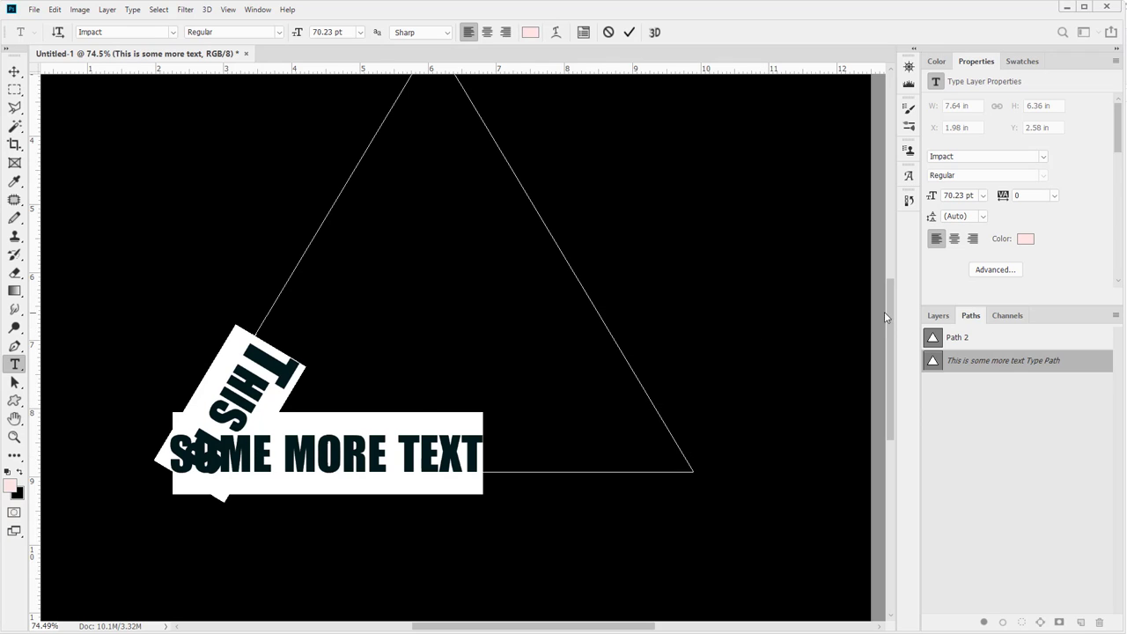
left_click(931, 315)
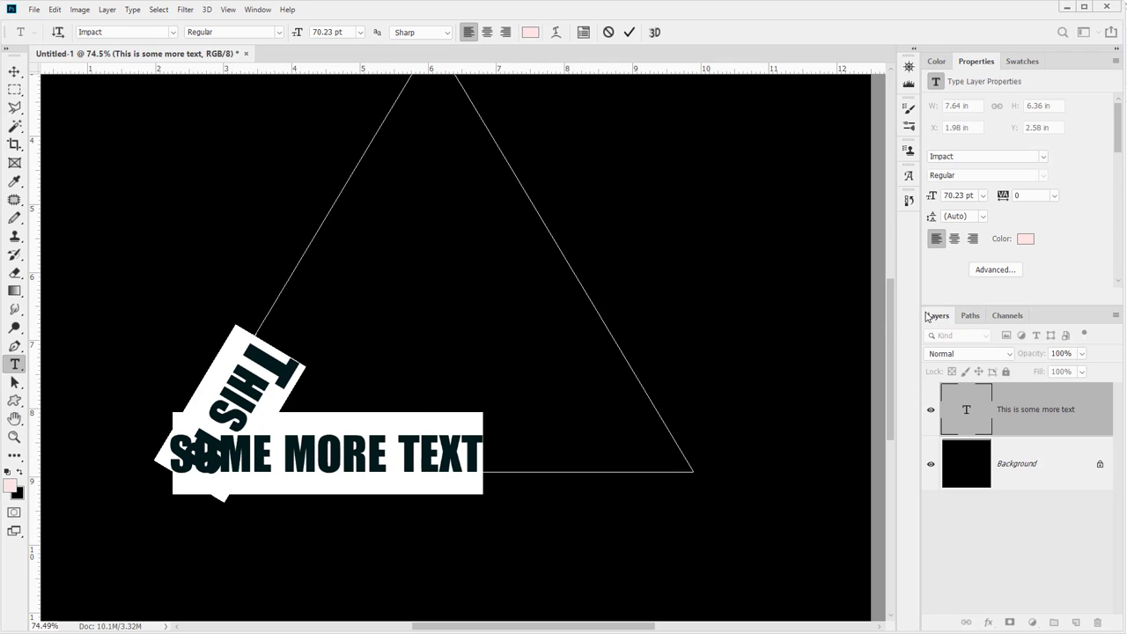
left_click(585, 32)
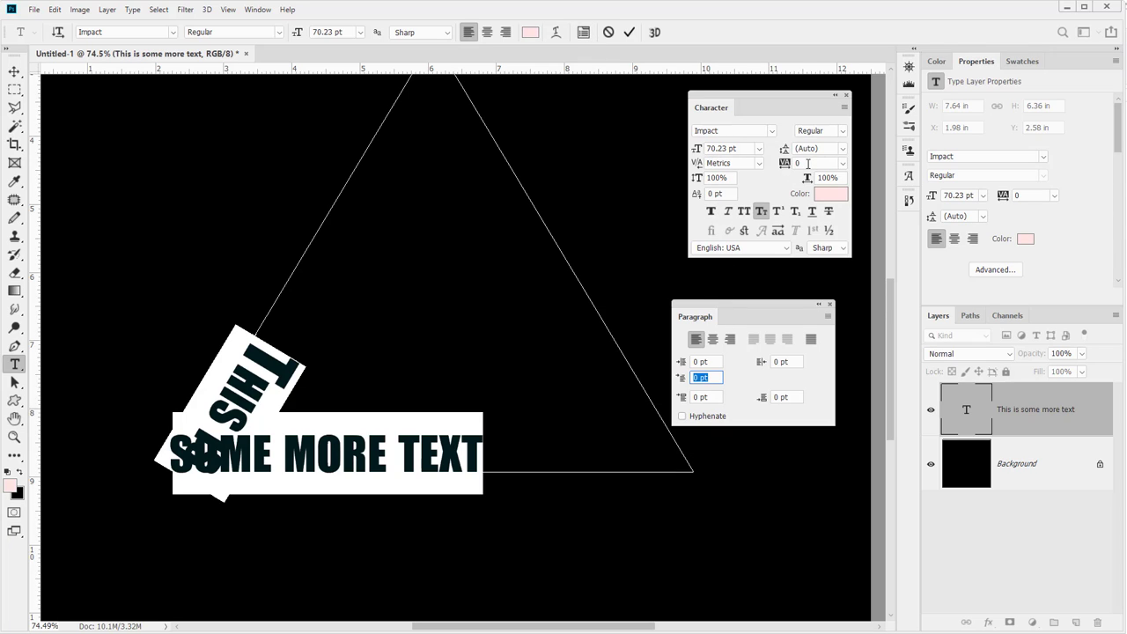
Try tracking values of -50 and 50 on the selected text, undoing each one
left_click(842, 162)
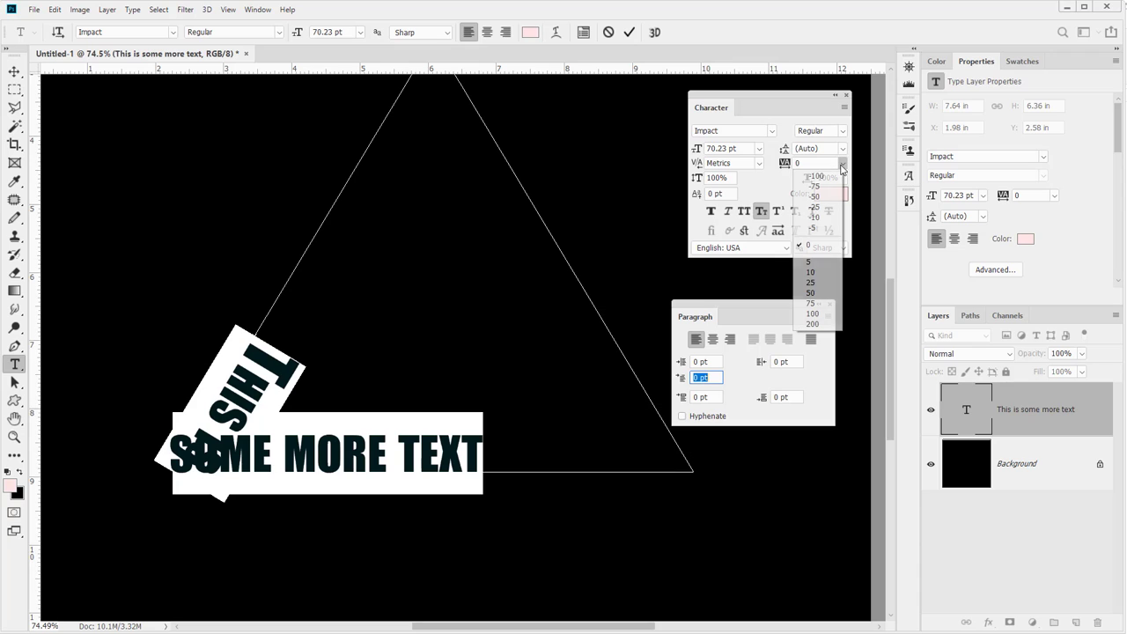
left_click(821, 204)
key("ctrl+z")
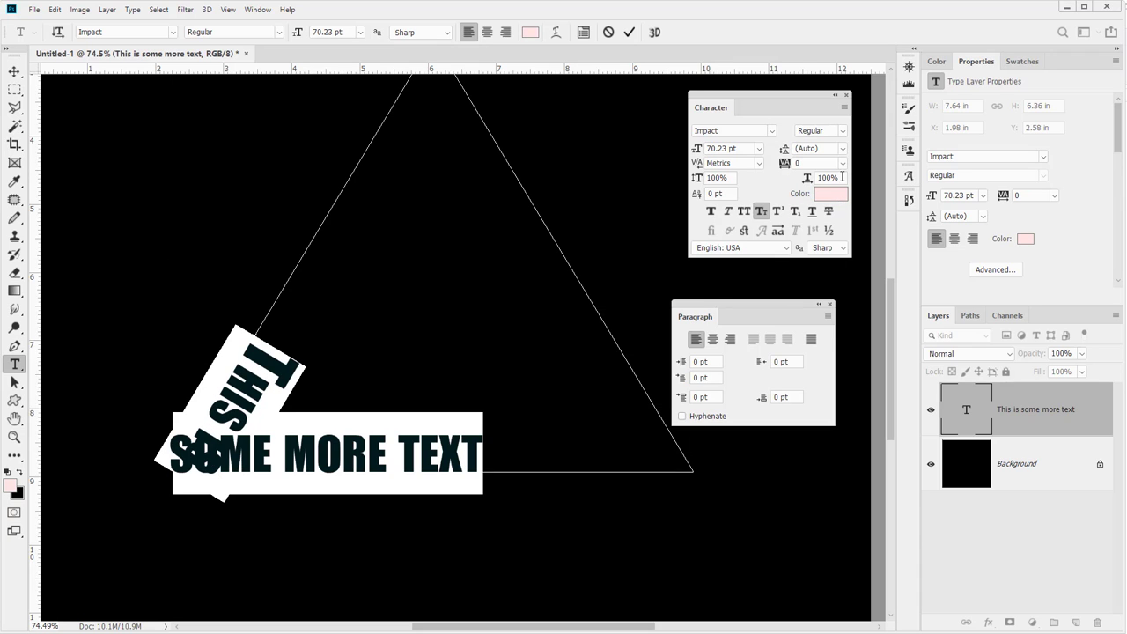
left_click(842, 163)
left_click(811, 292)
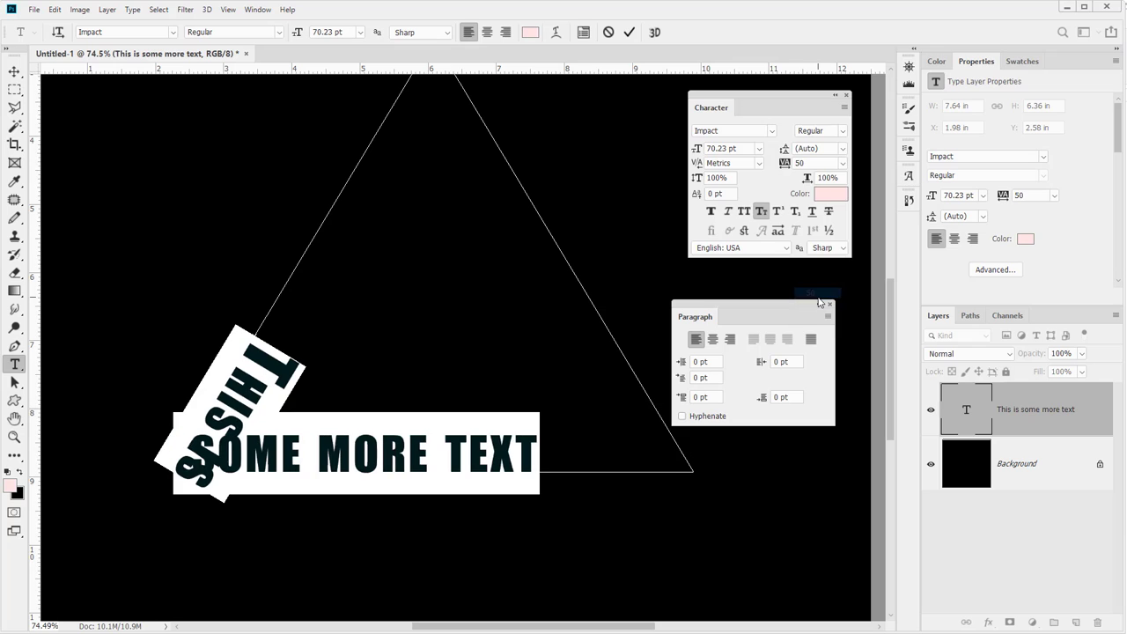
key("ctrl+z")
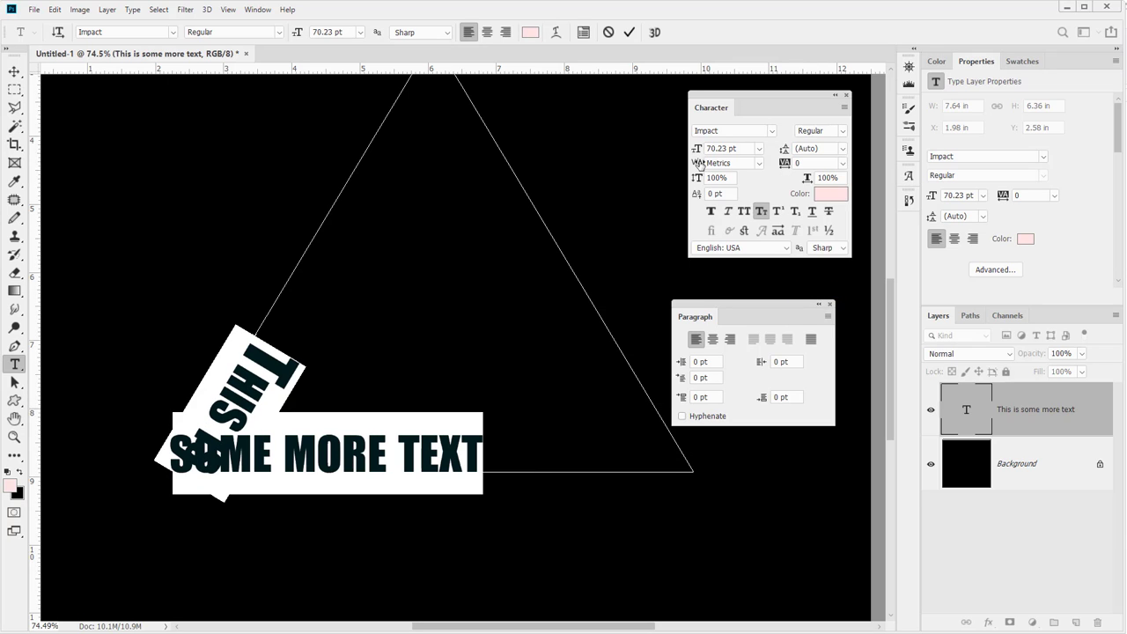
Set the kerning to 0 and commit the text
mouse_move(700, 165)
left_mouse_down()
mouse_move(654, 166)
mouse_move(698, 165)
left_mouse_up()
key("ctrl+Return")
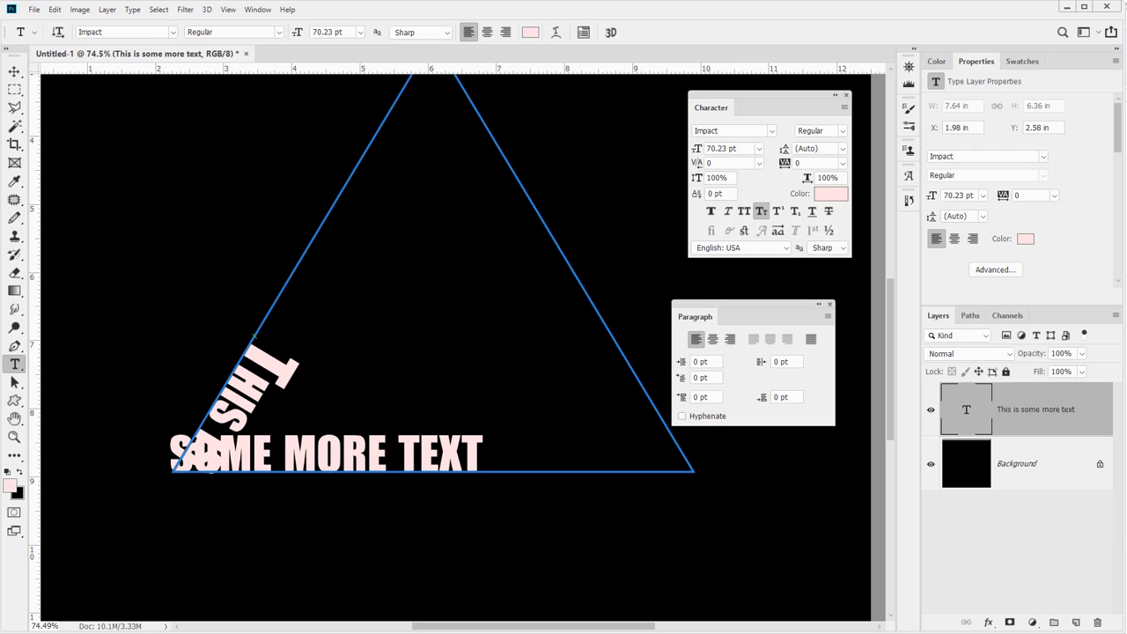
Slide the text's starting point along the path so it runs down the triangle's right side, then deselect the path
left_click(14, 382)
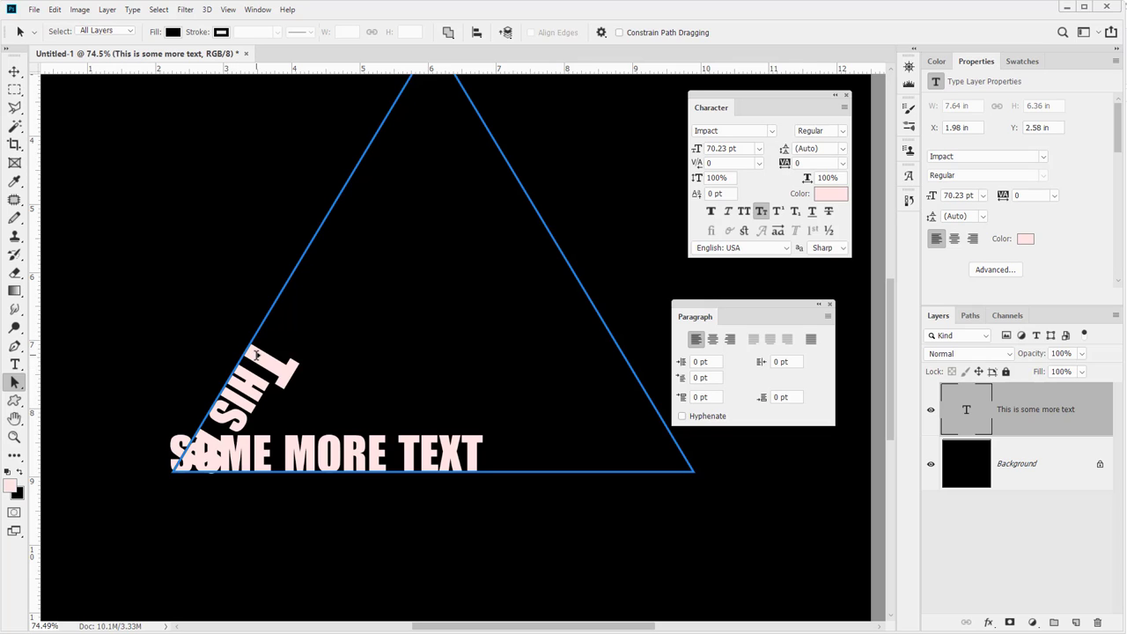
left_click_drag(256, 355, 208, 380)
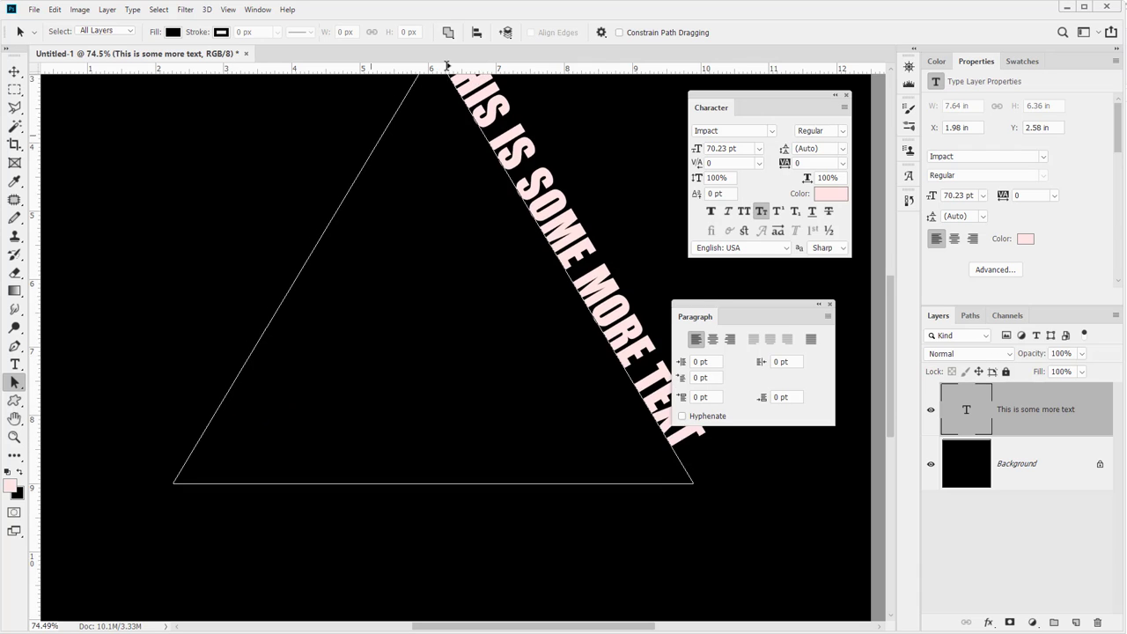
mouse_move(447, 66)
left_mouse_down()
mouse_move(438, 111)
mouse_move(464, 194)
mouse_move(448, 157)
mouse_move(323, 161)
mouse_move(252, 190)
mouse_move(540, 404)
mouse_move(634, 367)
mouse_move(558, 398)
mouse_move(654, 346)
mouse_move(656, 397)
mouse_move(596, 343)
mouse_move(582, 350)
mouse_move(505, 214)
mouse_move(427, 133)
mouse_move(513, 248)
mouse_move(439, 114)
left_mouse_up()
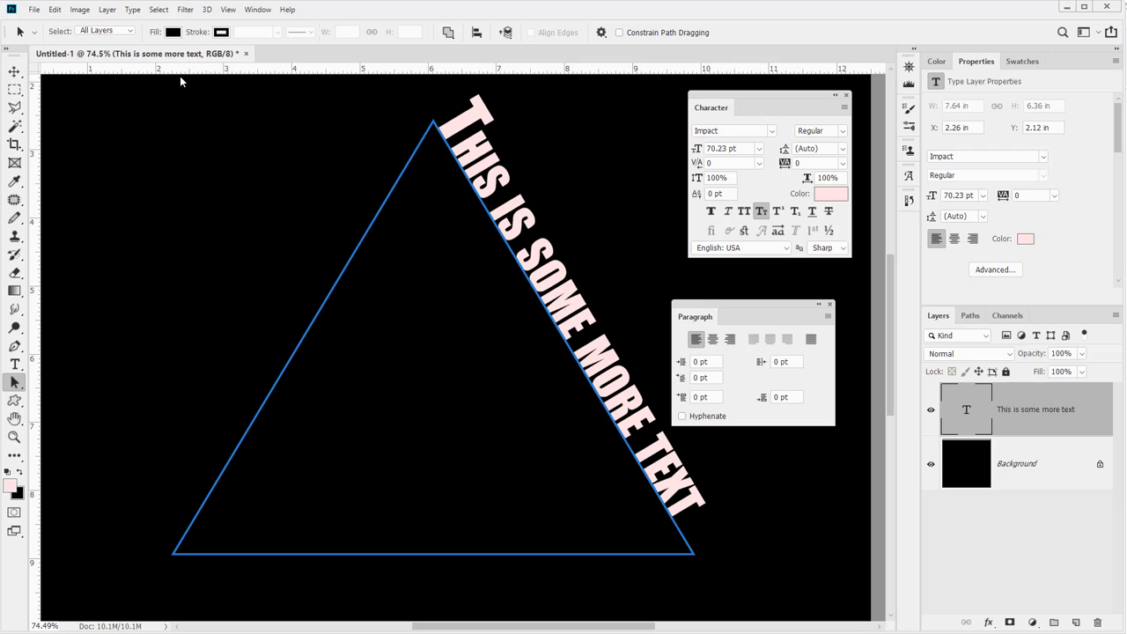
left_click(14, 71)
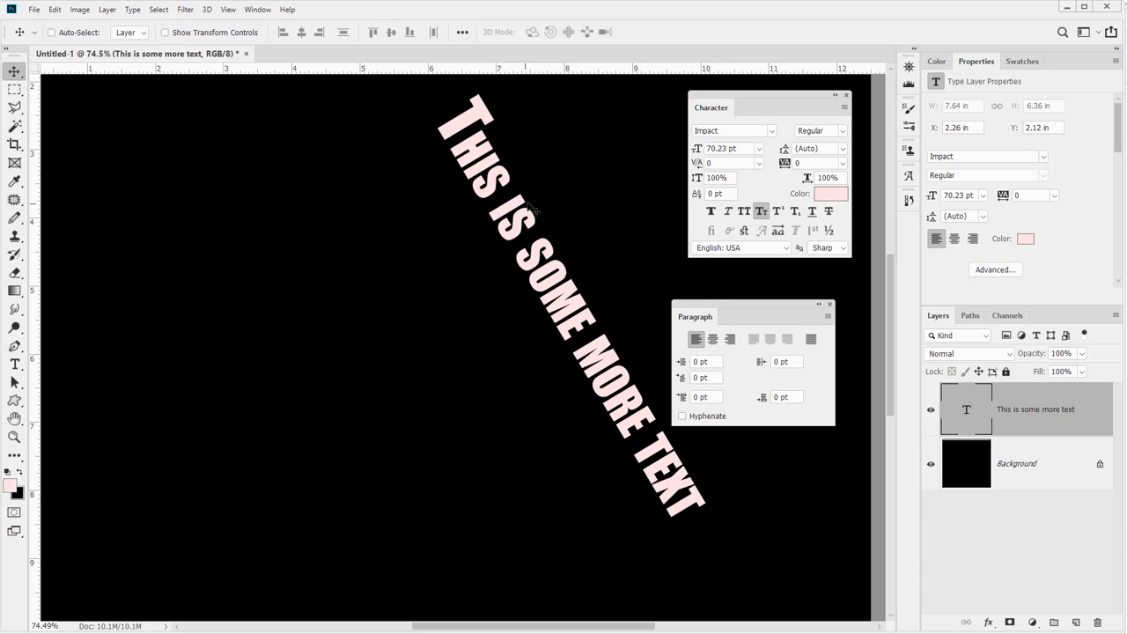
Draw a closed curved shape path with the Pen tool across the left side of the canvas
left_click(14, 363)
left_click(15, 345)
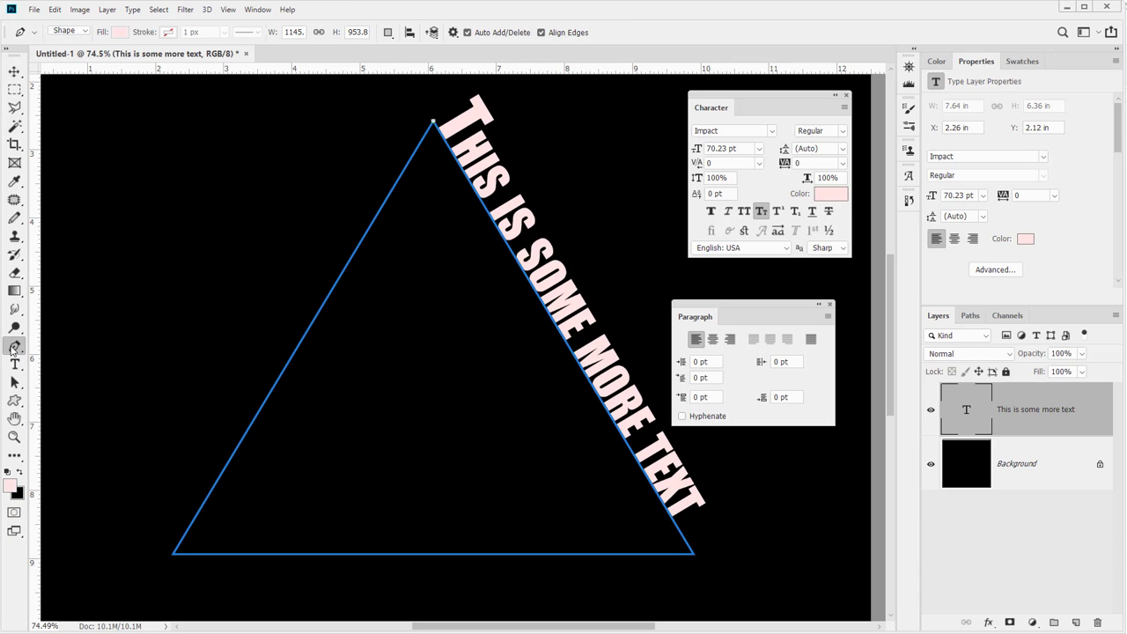
left_click(86, 293)
left_click_drag(118, 222, 236, 189)
left_click_drag(271, 297, 331, 343)
left_click_drag(353, 333, 530, 363)
left_click_drag(551, 469, 564, 501)
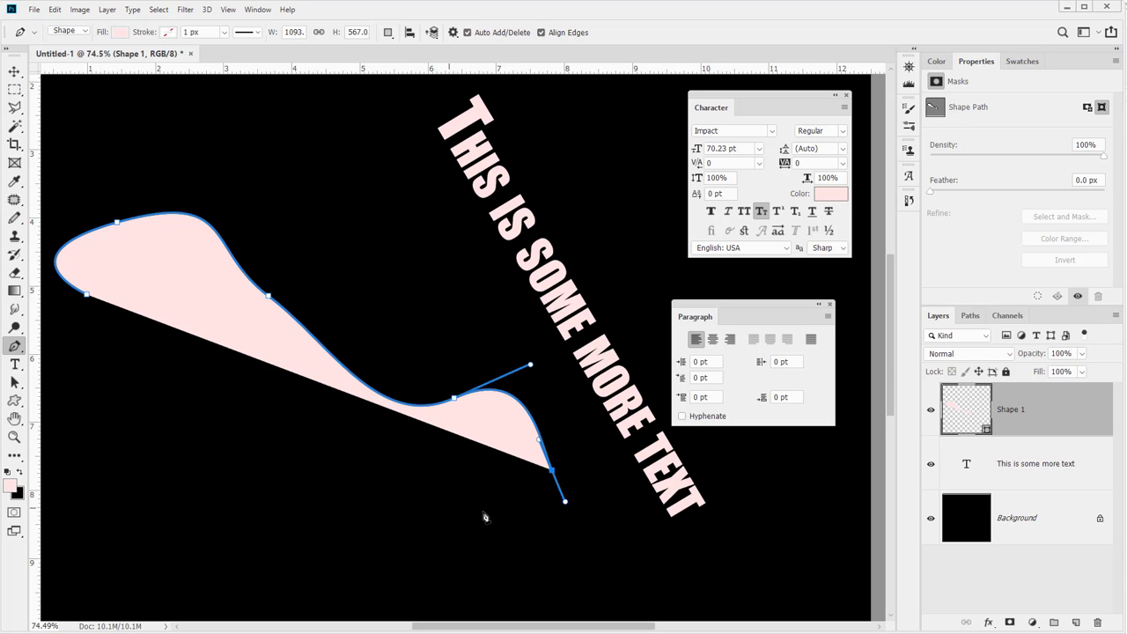
left_click(598, 565)
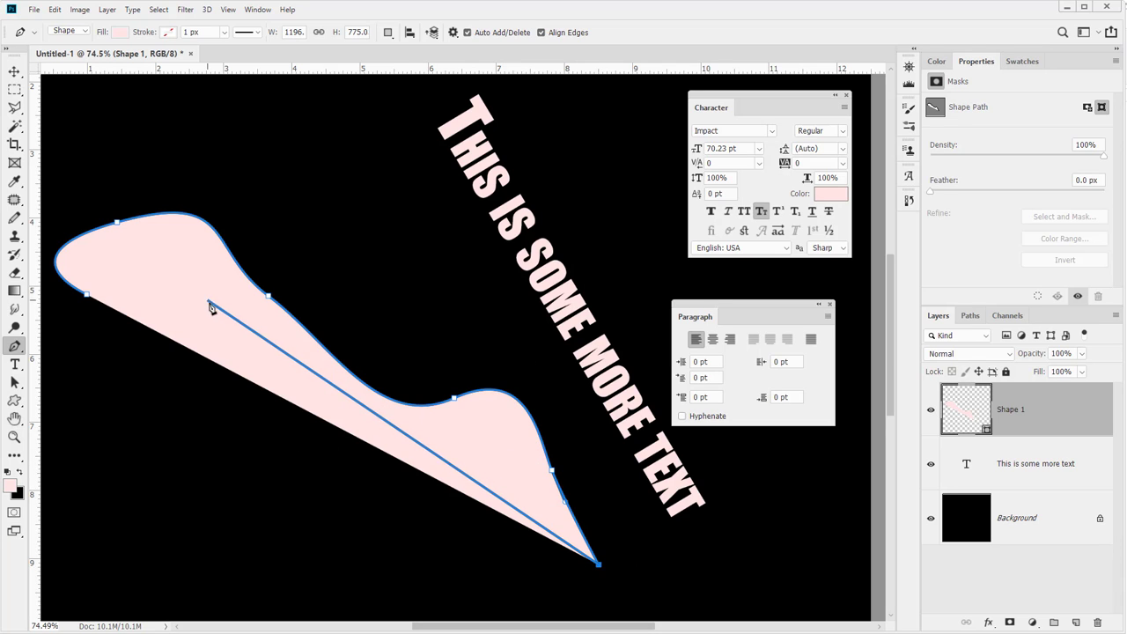
left_click(13, 71)
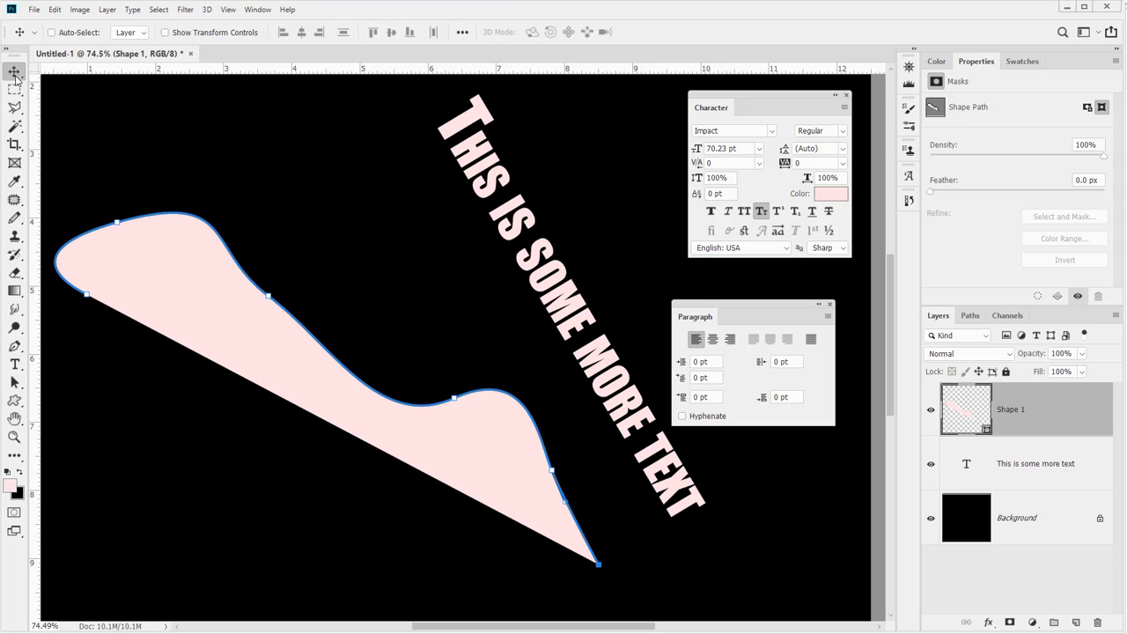
Place type on the curved path's upper edge and enter "The Quick Brown Fox Jumps Over", then commit it
left_click(15, 366)
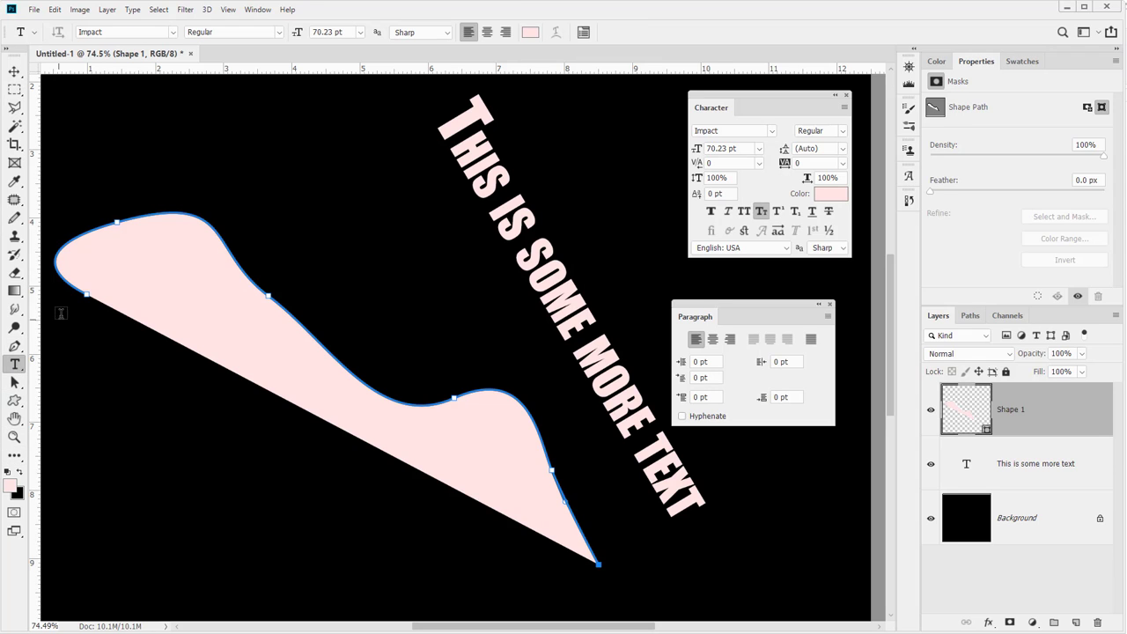
left_click(78, 286)
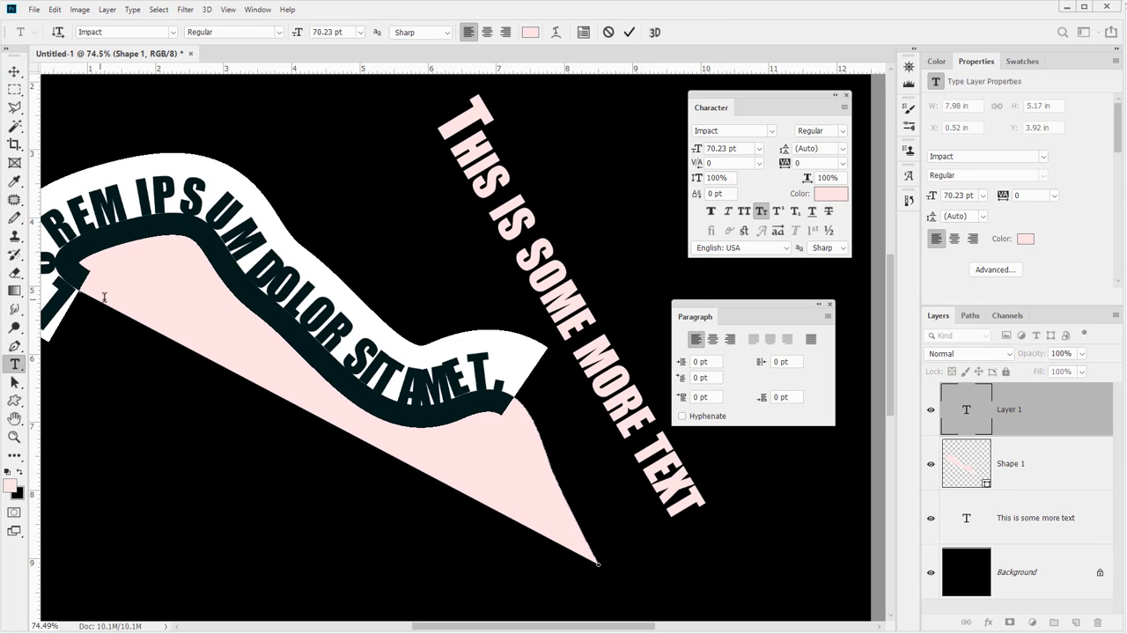
type("The ")
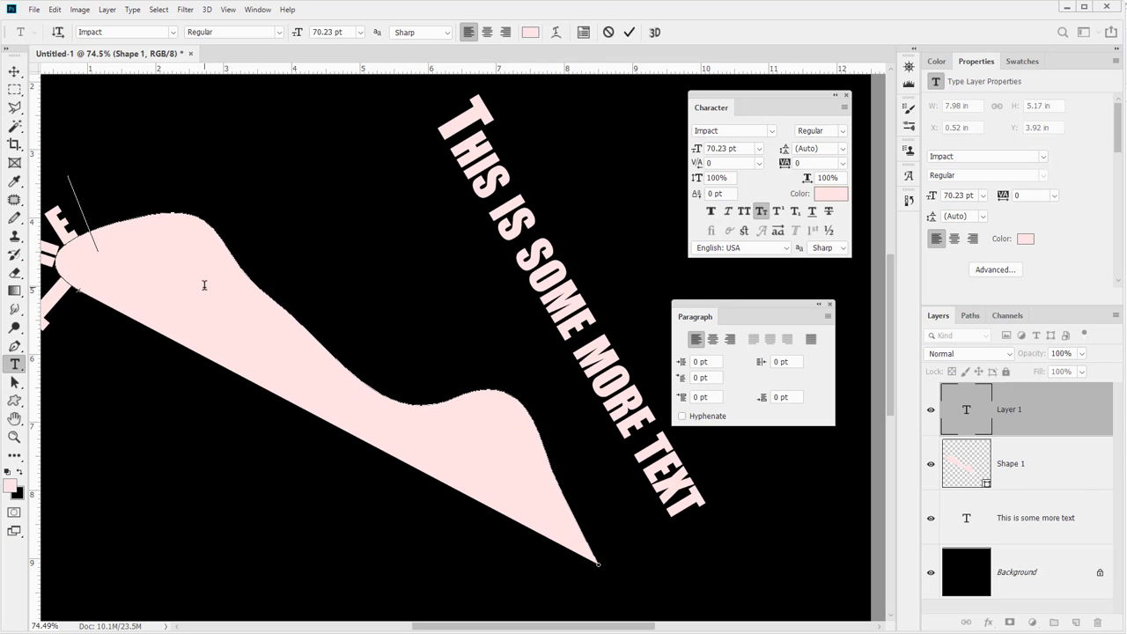
type("Quick")
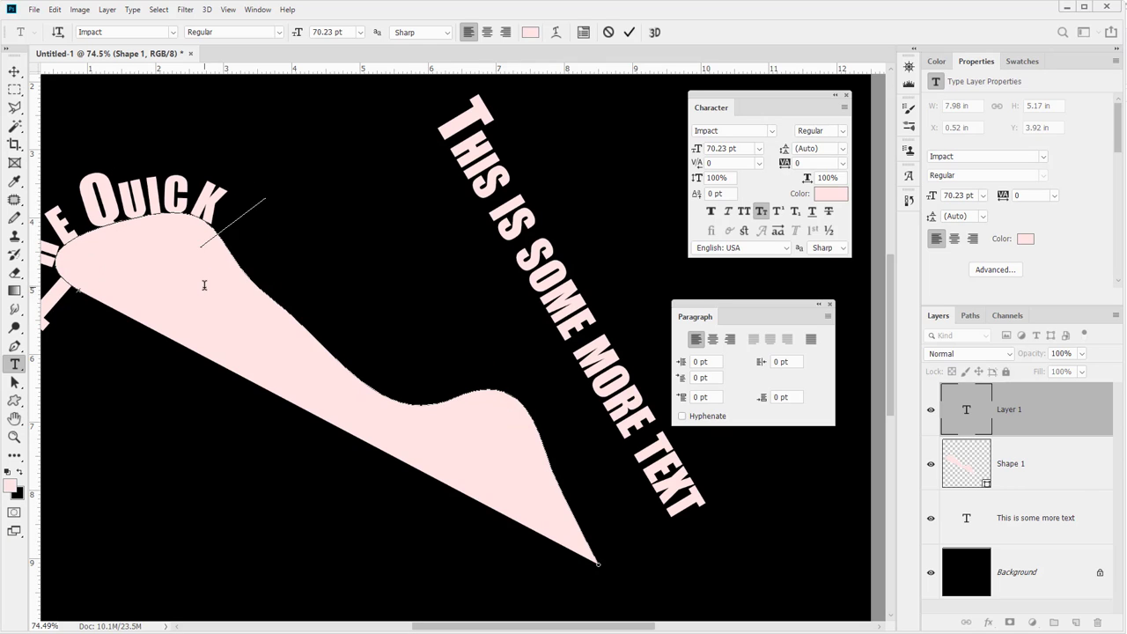
type(" Brown")
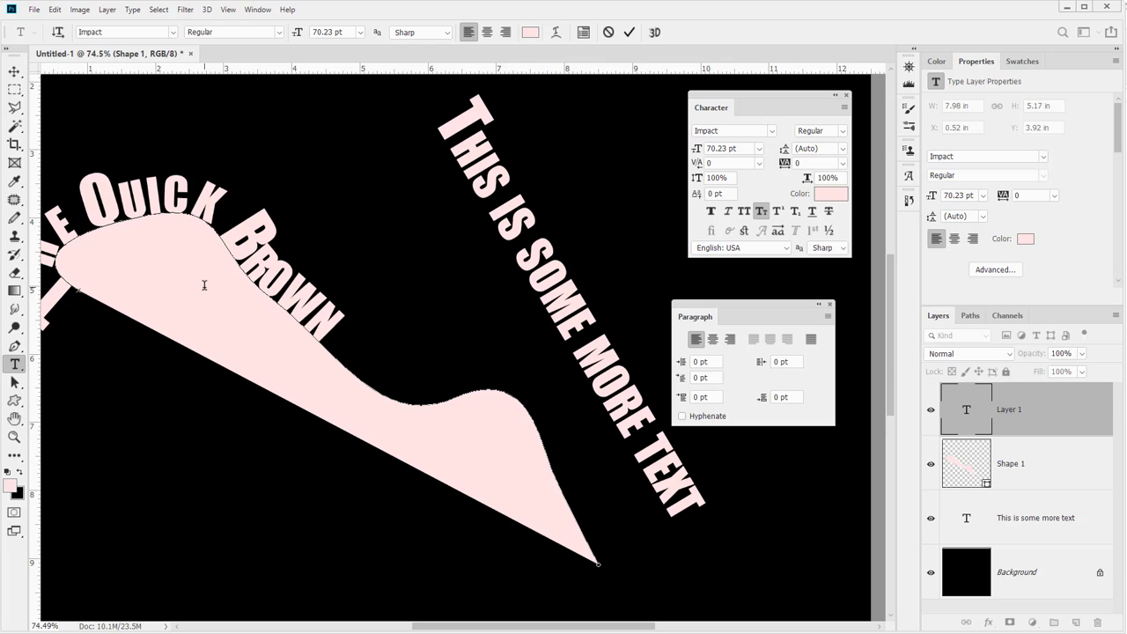
type(" Fox")
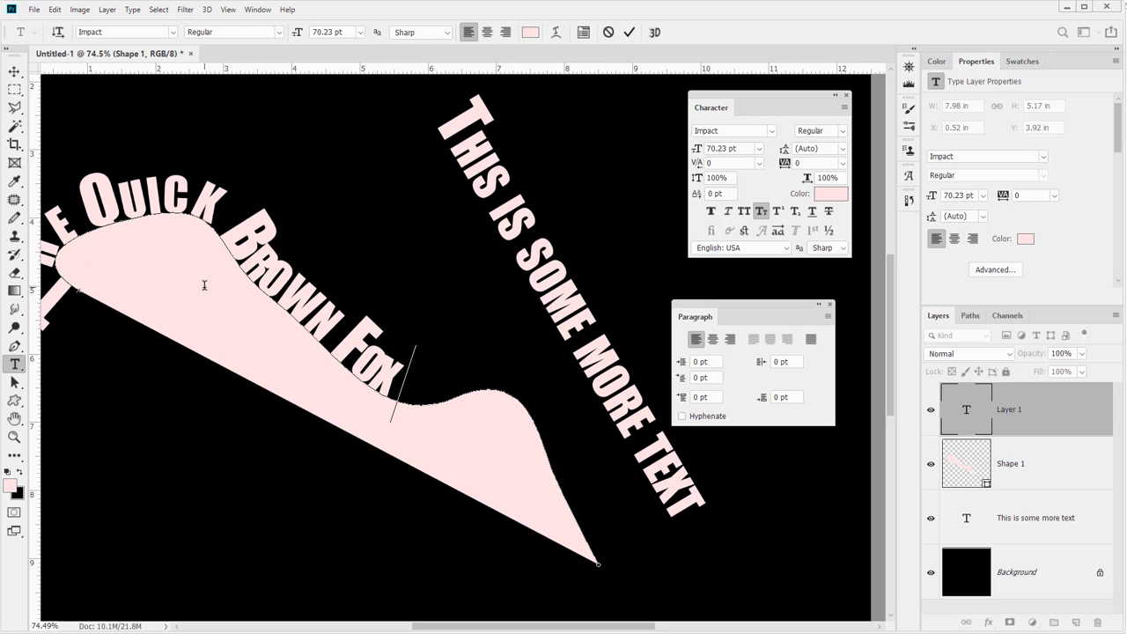
type(" Jumps Over")
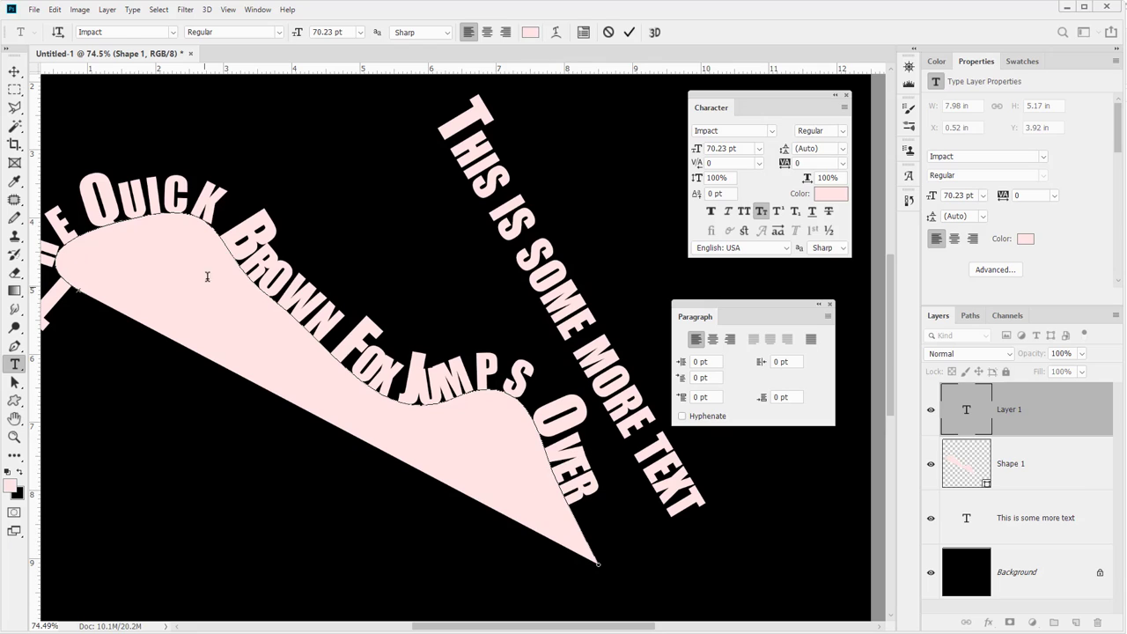
left_click(14, 71)
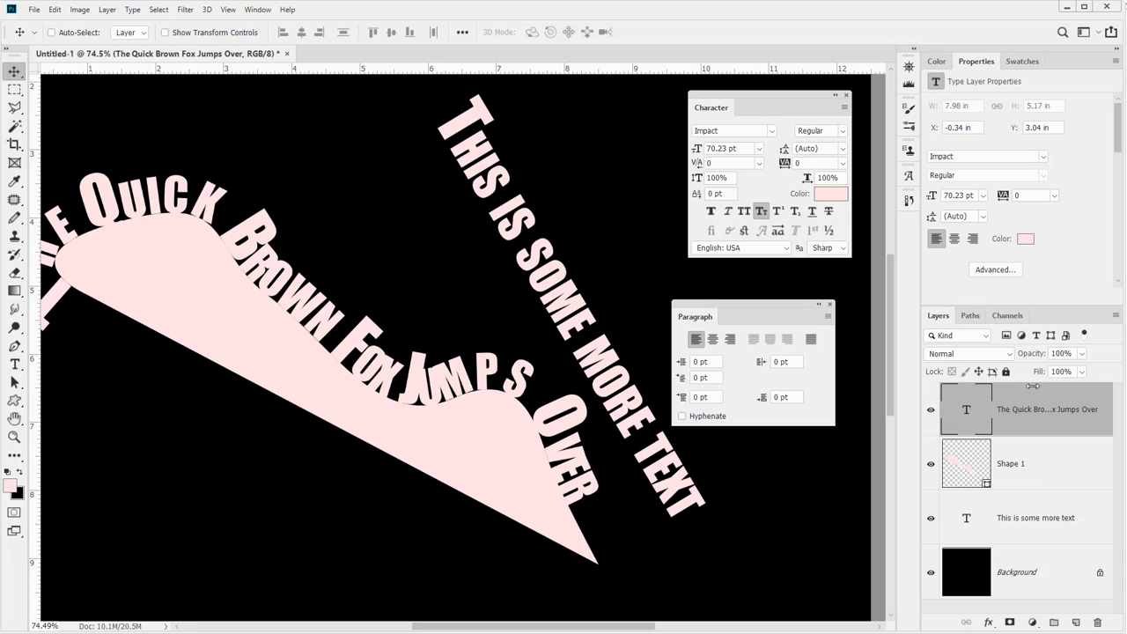
Delete the Shape 1 layer, leaving only the text on its path
left_click(970, 315)
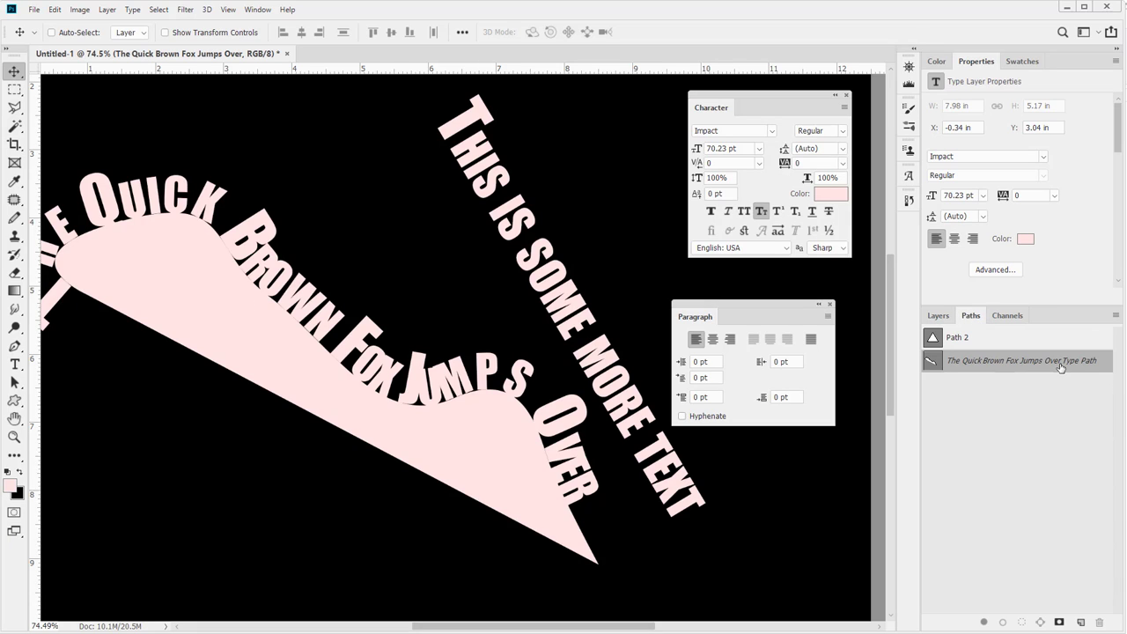
left_click(938, 315)
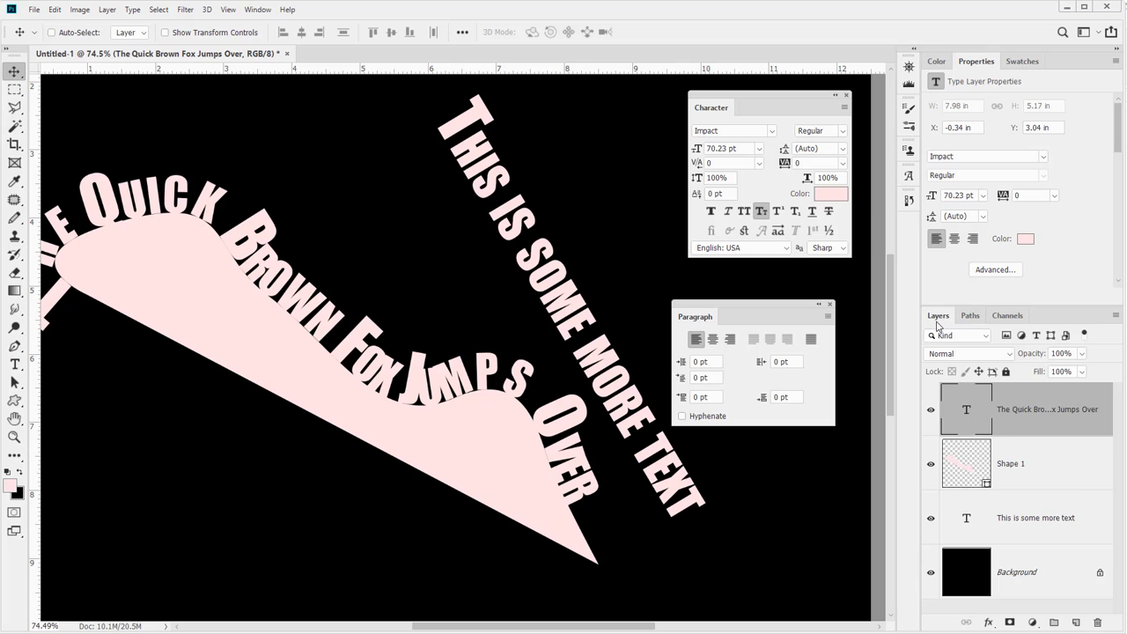
left_click(969, 480)
left_click_drag(958, 471, 1097, 622)
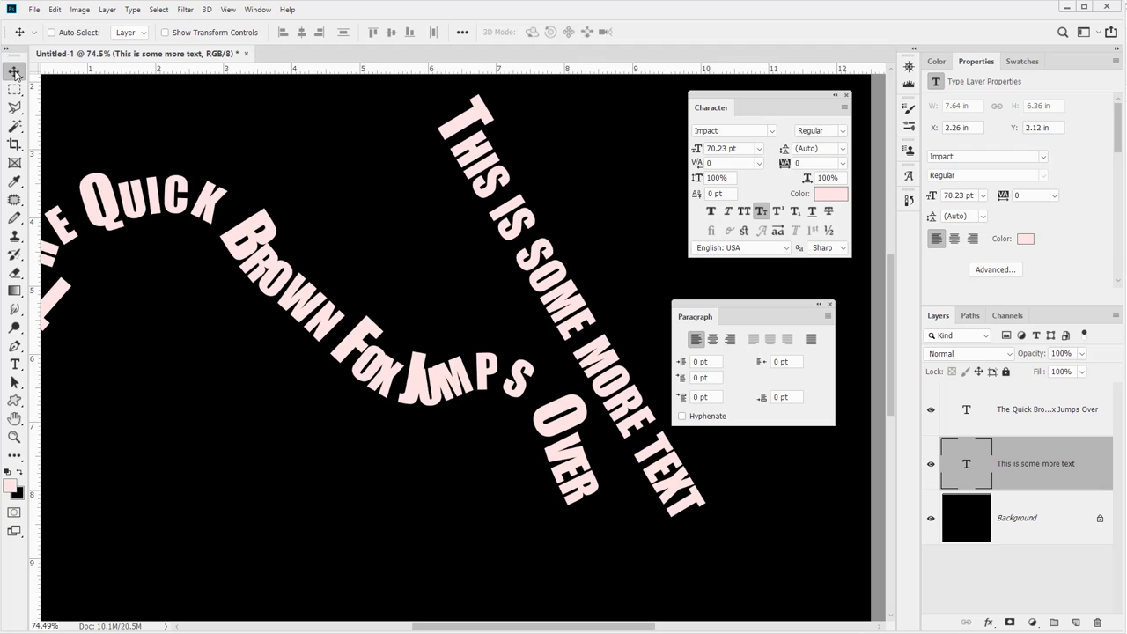
Move the triangle text layer to the right and the fox text layer down and to the right
left_click_drag(297, 291, 385, 300)
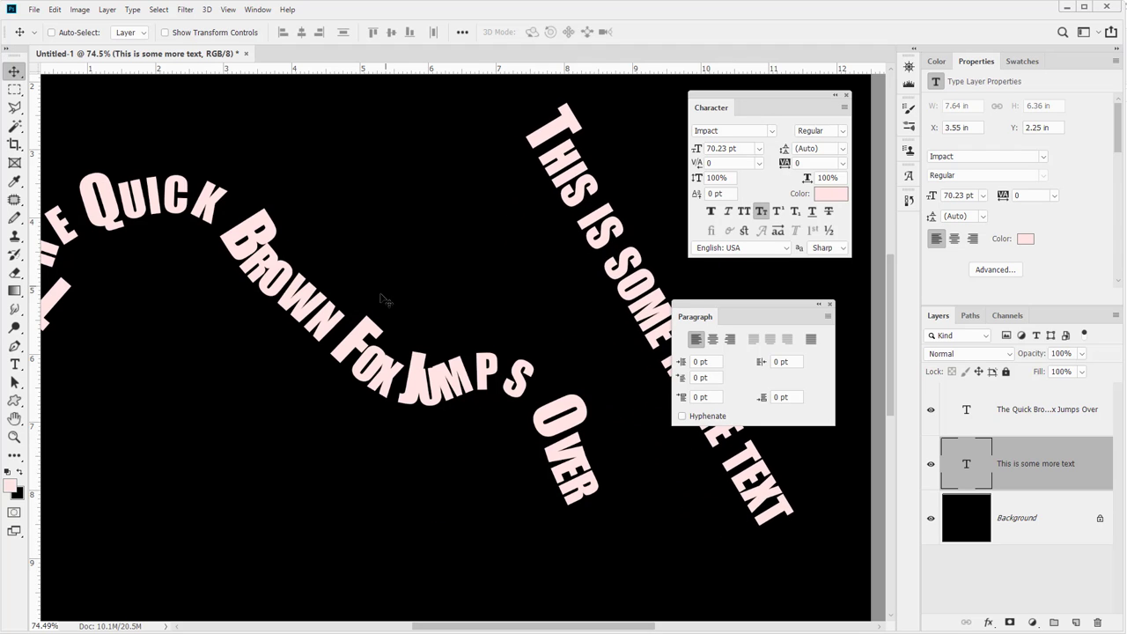
left_click(296, 299, "ctrl")
left_click_drag(296, 299, 421, 329)
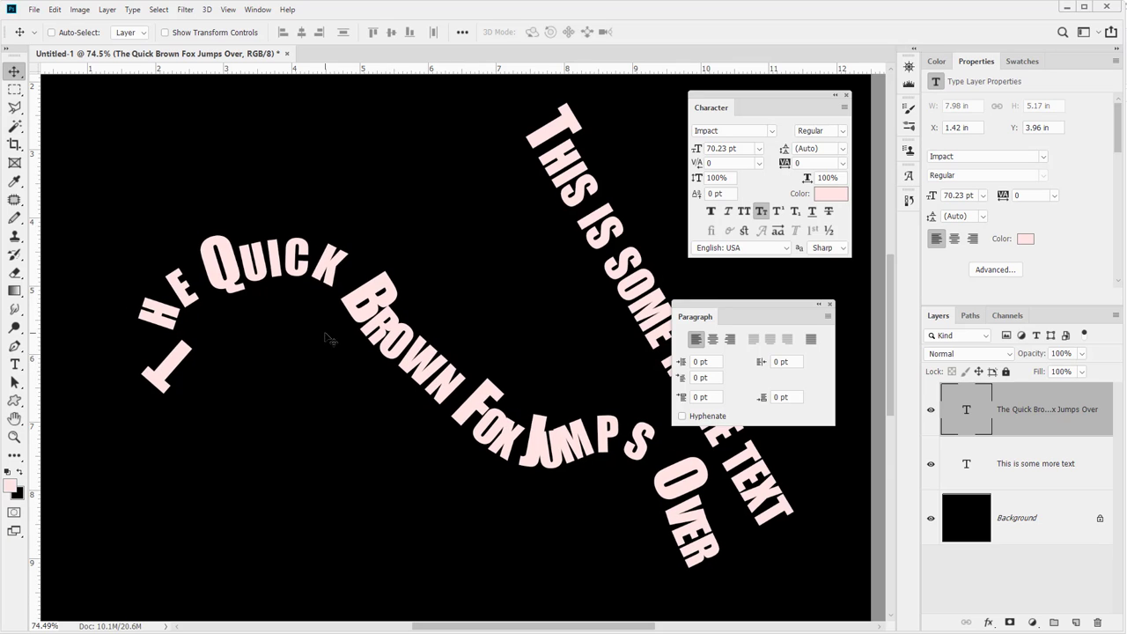
Extend the fox text's path at its start with the Pen tool by adding curved anchor points
left_click(14, 345)
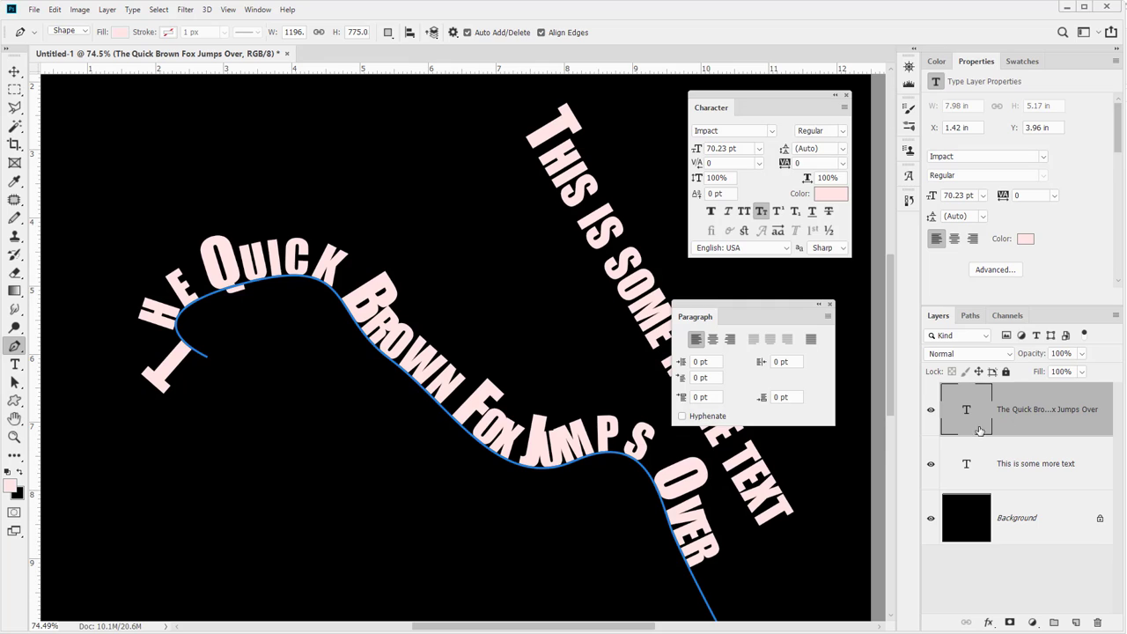
left_click(208, 357)
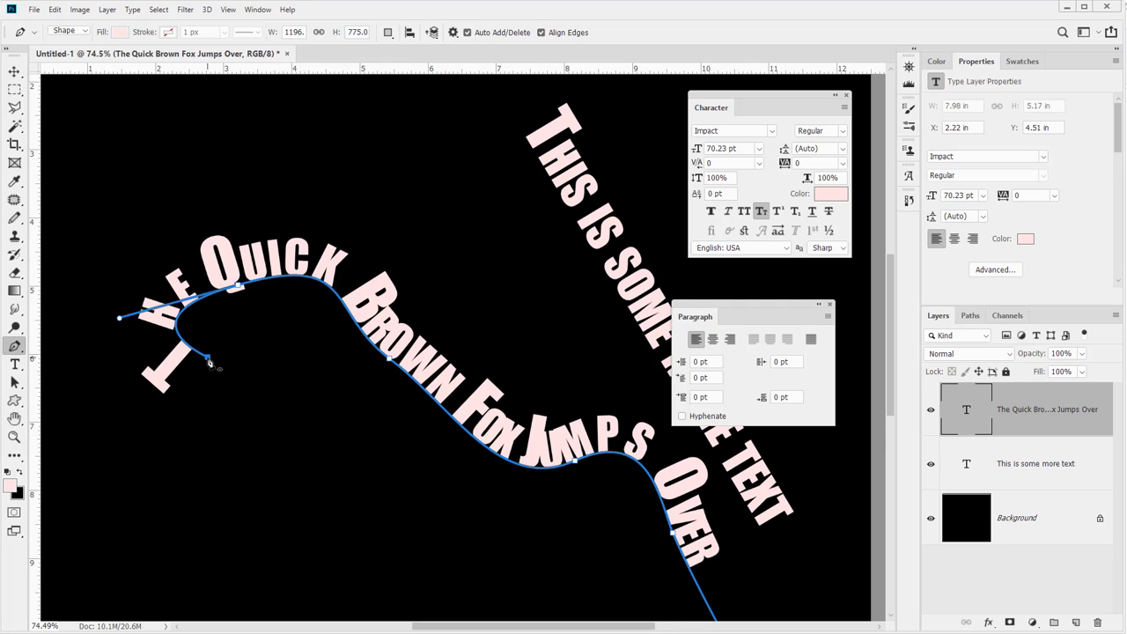
left_click_drag(295, 416, 301, 477)
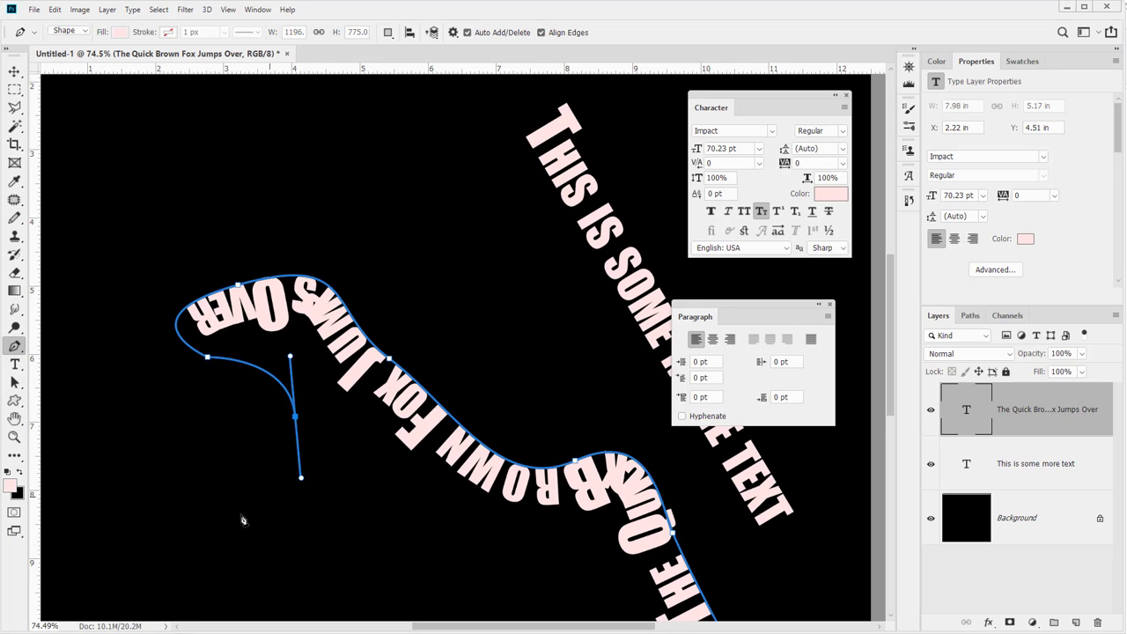
left_click(159, 504)
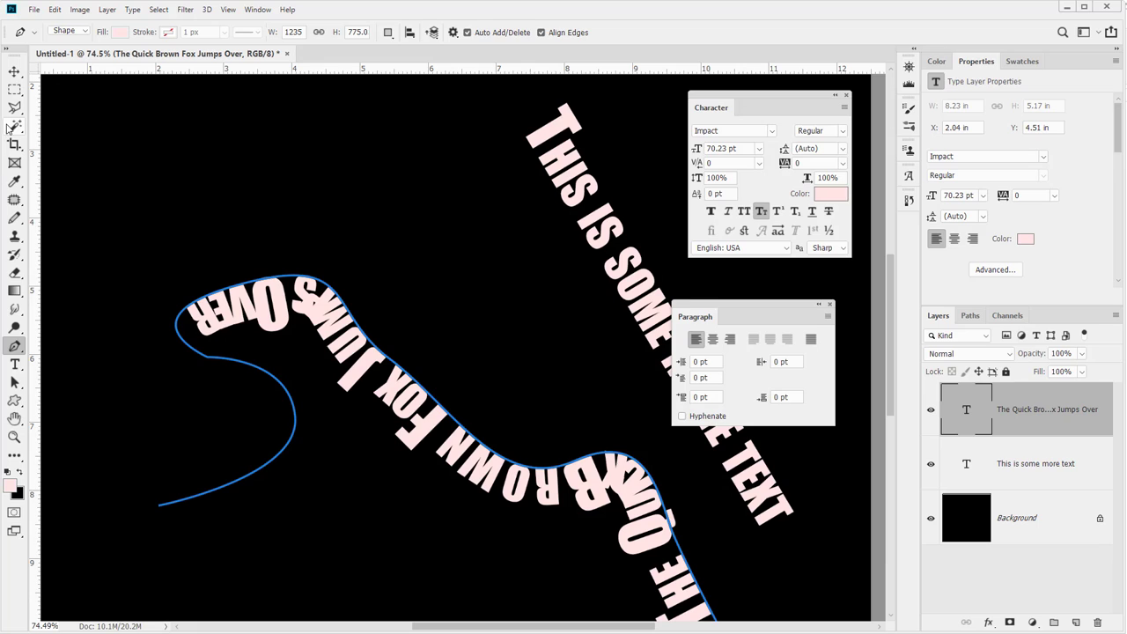
Drag the fox text's start point along the extended path with the Path Selection tool, undoing flipped placements
left_click(14, 364)
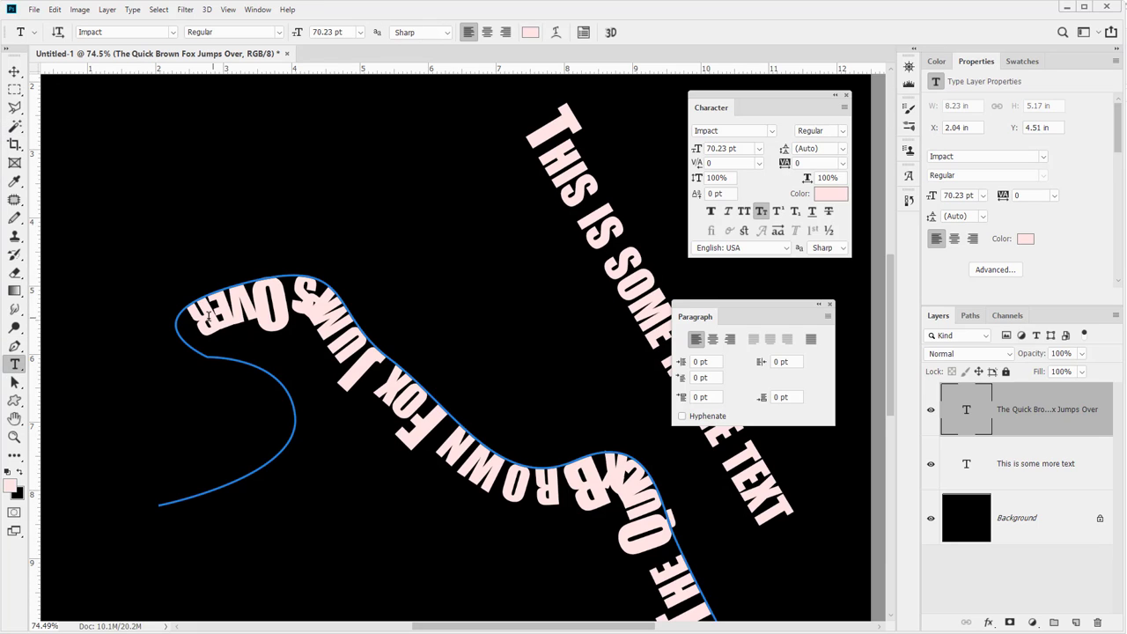
left_click(15, 384)
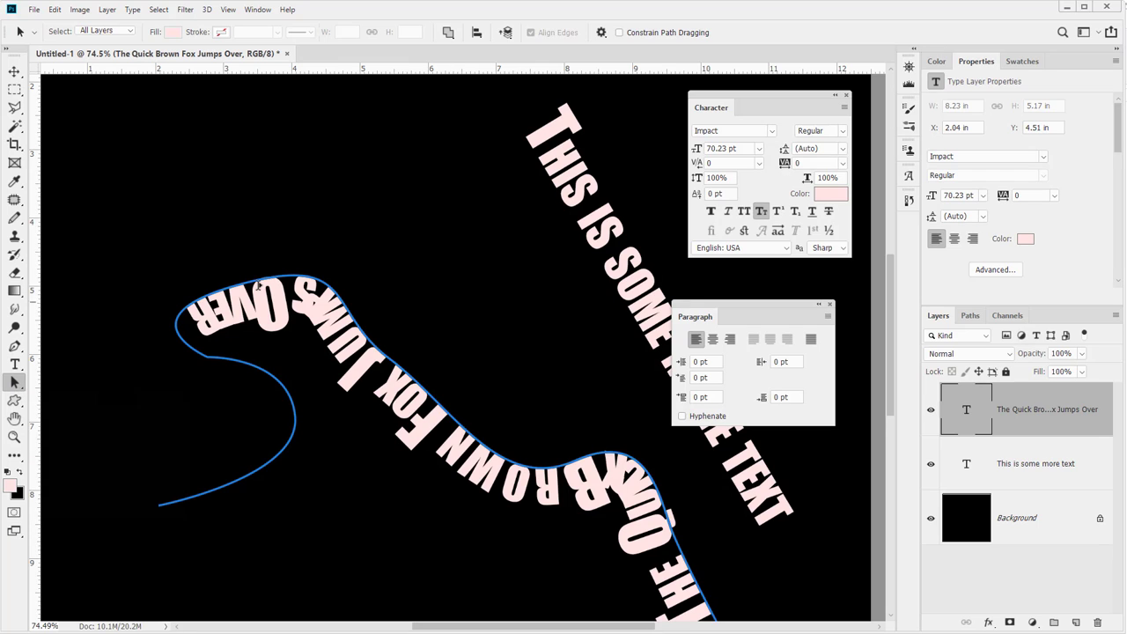
mouse_move(268, 284)
left_mouse_down()
mouse_move(234, 313)
mouse_move(176, 286)
mouse_move(189, 308)
mouse_move(180, 399)
mouse_move(223, 389)
left_mouse_up()
mouse_move(242, 236)
left_mouse_down()
mouse_move(440, 371)
mouse_move(407, 392)
left_mouse_up()
left_click_drag(167, 357, 260, 332)
mouse_move(490, 475)
left_mouse_down()
mouse_move(535, 400)
mouse_move(532, 423)
mouse_move(698, 522)
mouse_move(726, 573)
left_mouse_up()
key("space")
mouse_move(567, 453)
left_mouse_down()
mouse_move(477, 339)
mouse_move(536, 405)
left_mouse_up()
key("space")
mouse_move(277, 301)
left_mouse_down()
mouse_move(452, 323)
mouse_move(431, 381)
mouse_move(334, 367)
left_mouse_up()
key("ctrl+z")
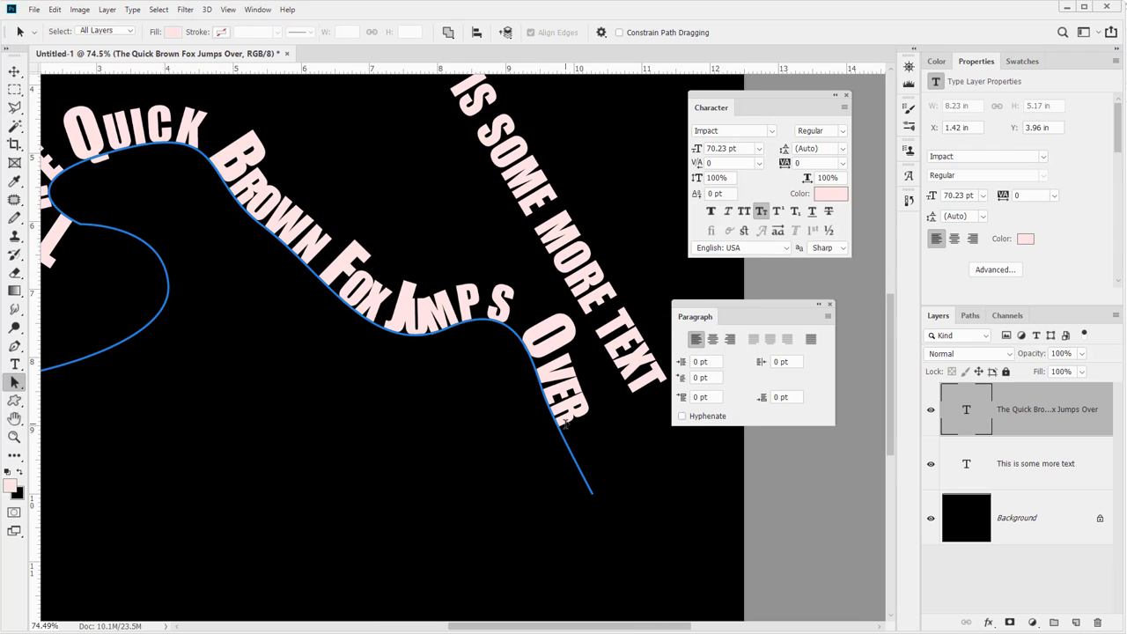
mouse_move(568, 430)
left_mouse_down()
mouse_move(561, 420)
mouse_move(573, 453)
mouse_move(559, 422)
left_mouse_up()
key("ctrl+z")
Move the fox text's starting point to the beginning of the extended path so the sentence flows along it
key("space")
left_click_drag(151, 305, 416, 329)
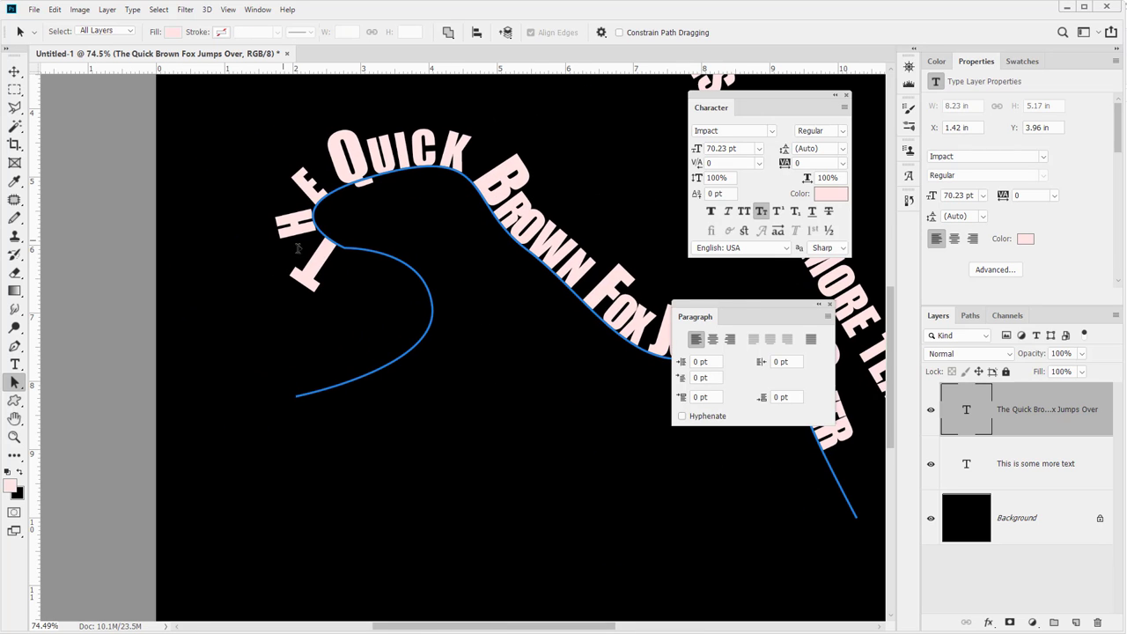
left_click(331, 256)
mouse_move(402, 286)
left_mouse_down()
mouse_move(409, 362)
mouse_move(302, 390)
left_mouse_up()
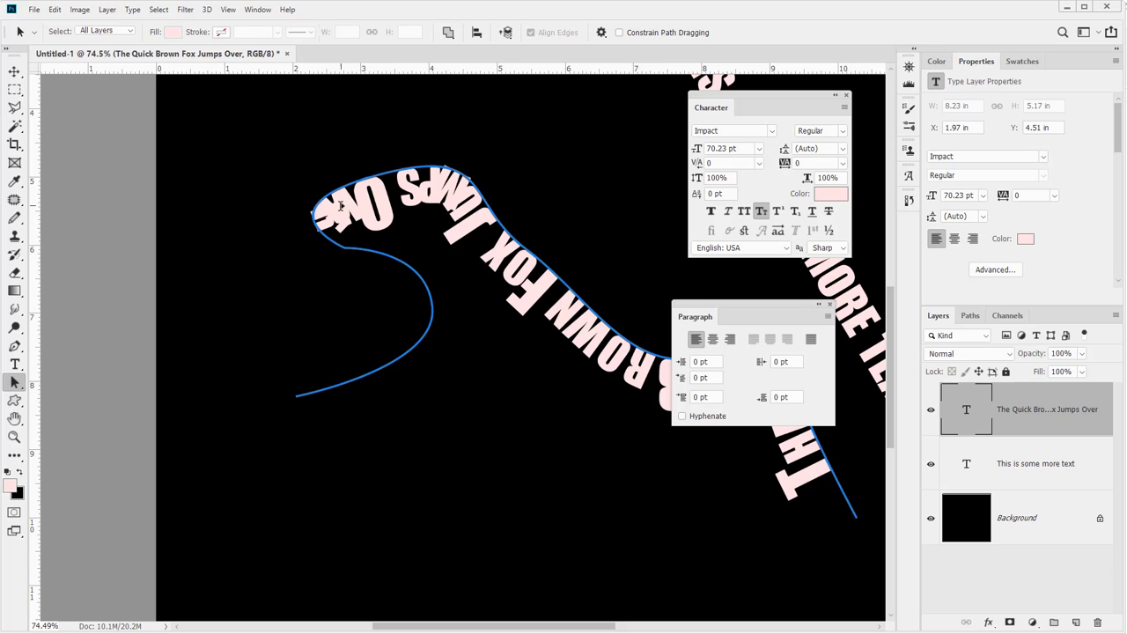
mouse_move(341, 206)
left_mouse_down()
mouse_move(265, 202)
mouse_move(280, 231)
mouse_move(502, 178)
mouse_move(615, 361)
left_mouse_up()
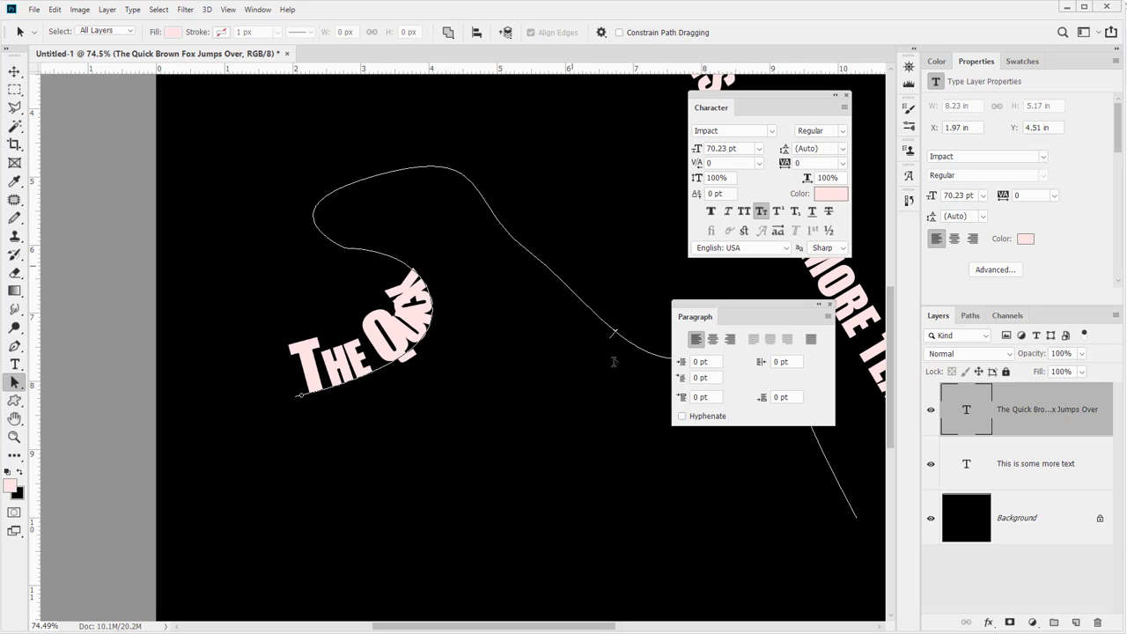
left_click_drag(846, 462, 847, 474)
left_click_drag(540, 323, 338, 371)
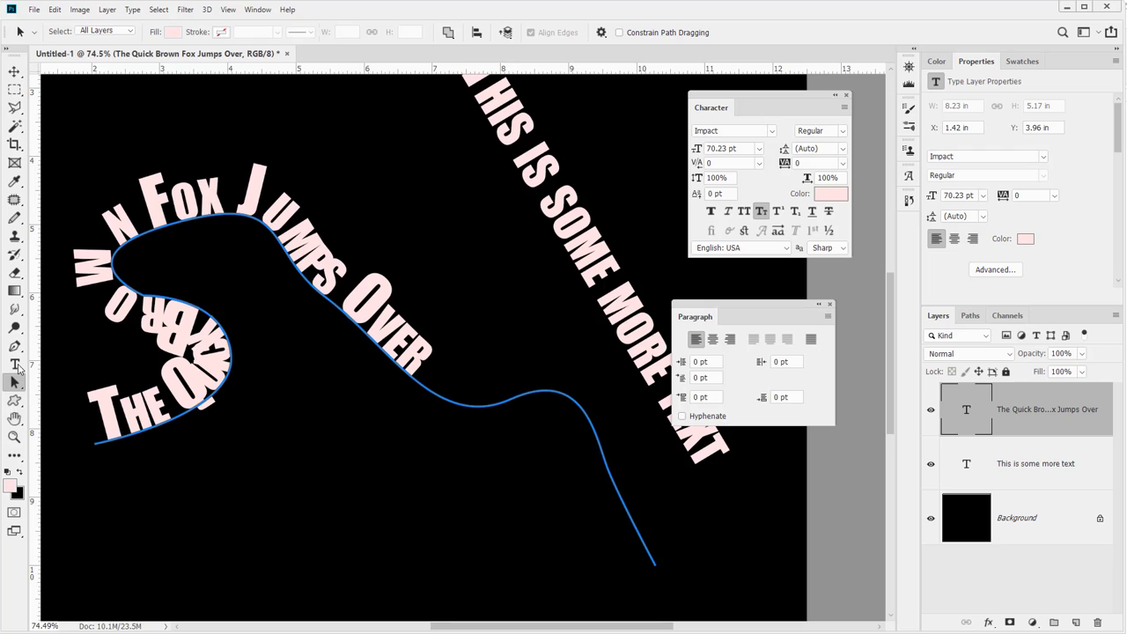
Append " The Lazy Dog!" to the end of the path text and commit it
left_click(14, 363)
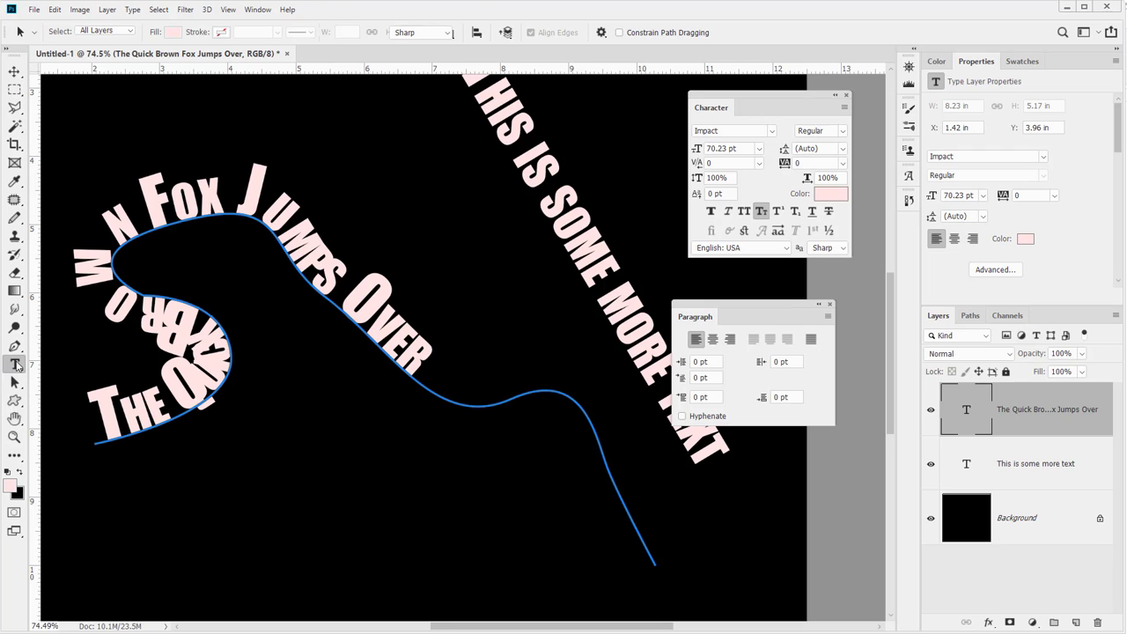
left_click(418, 361)
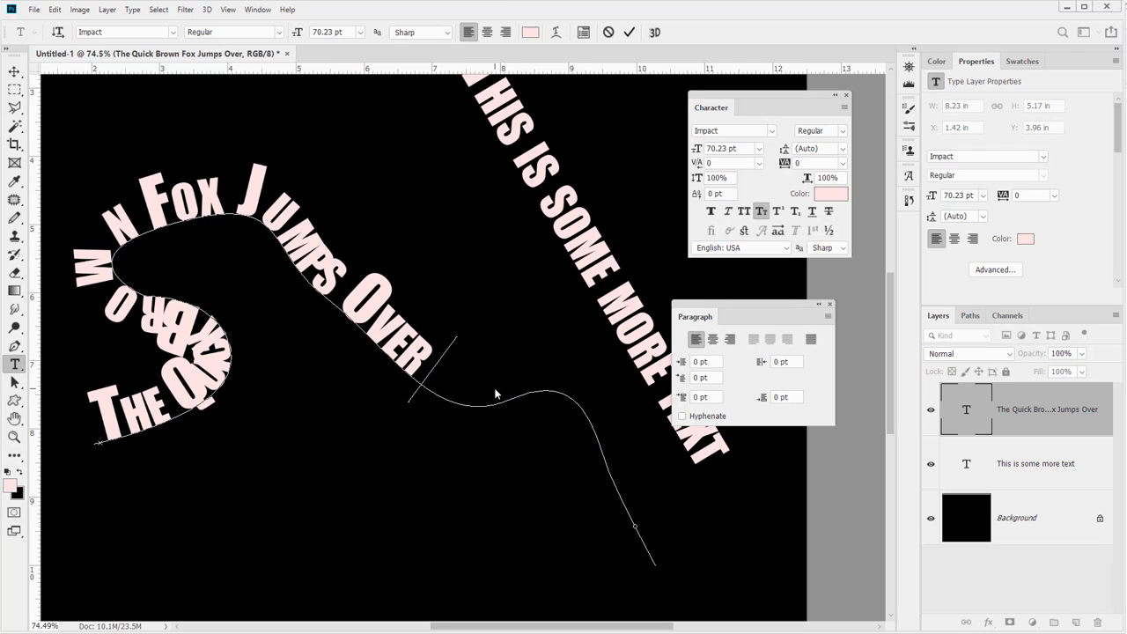
type("The")
type(" Lax")
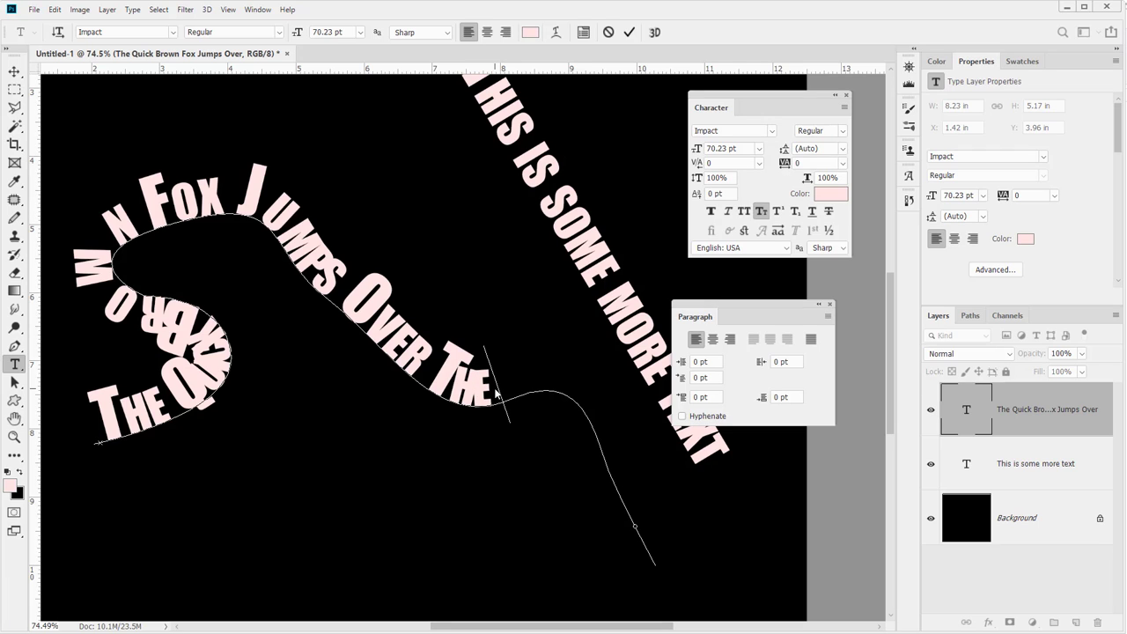
key("BackSpace")
type("zy")
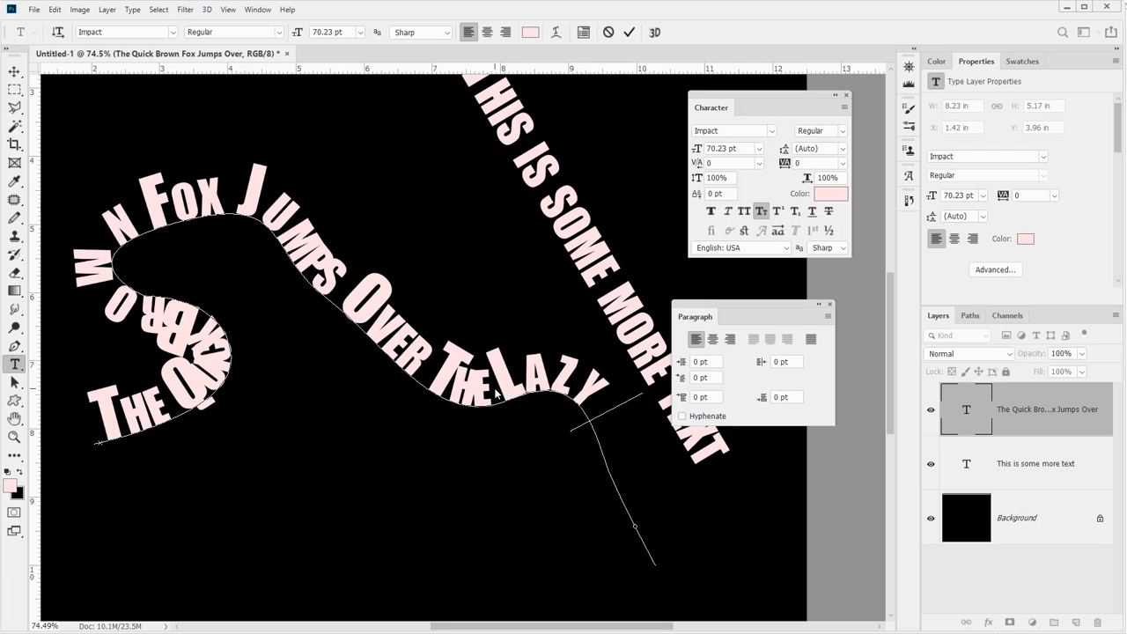
type(" Dog!")
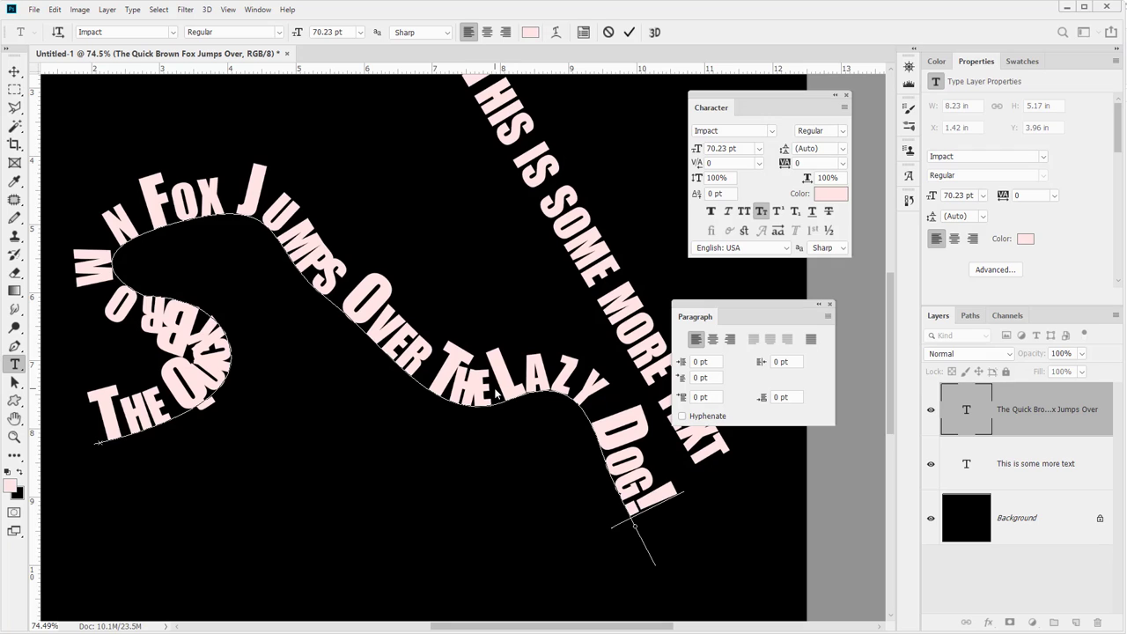
left_click(15, 71)
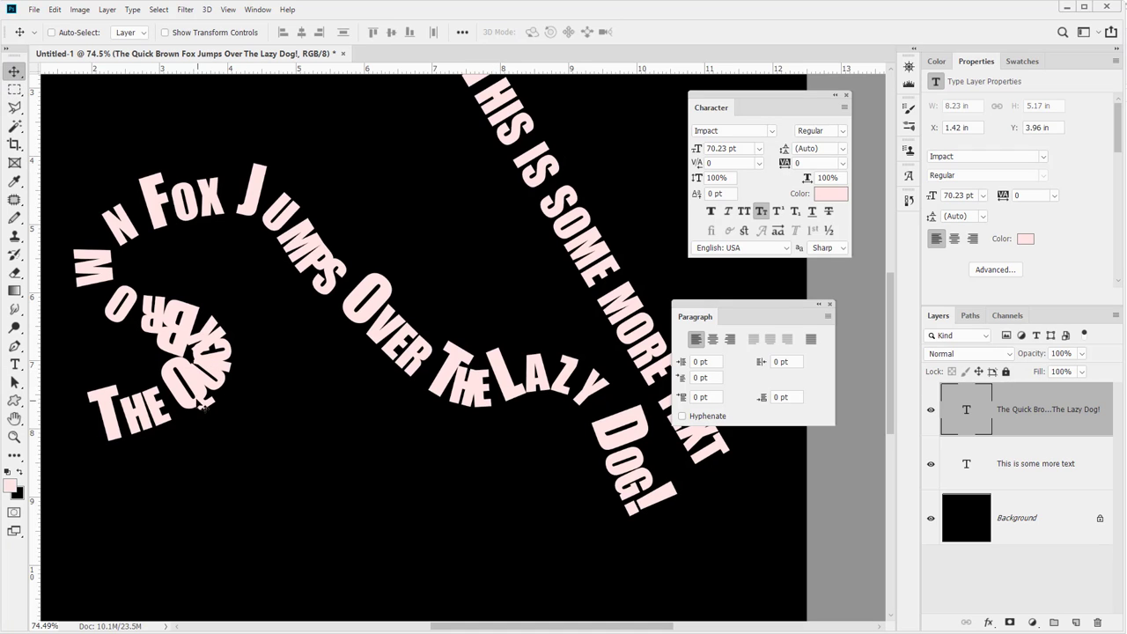
Try setting the tracking of selected path text characters to 240, then undo the change
key("t")
double_click(175, 373)
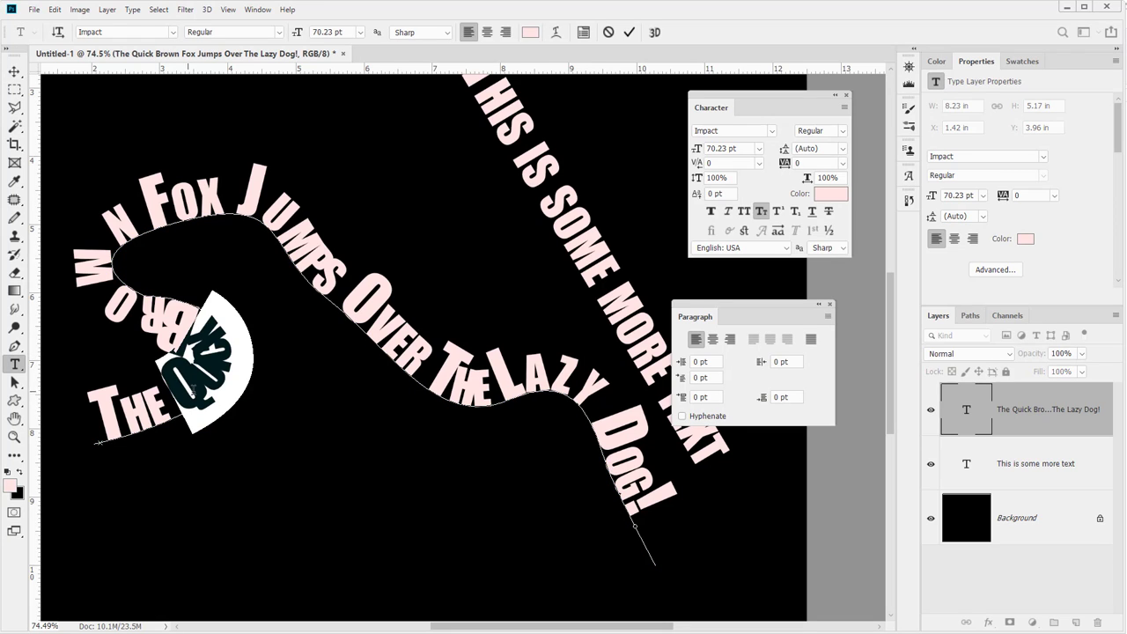
type("240")
key("Return")
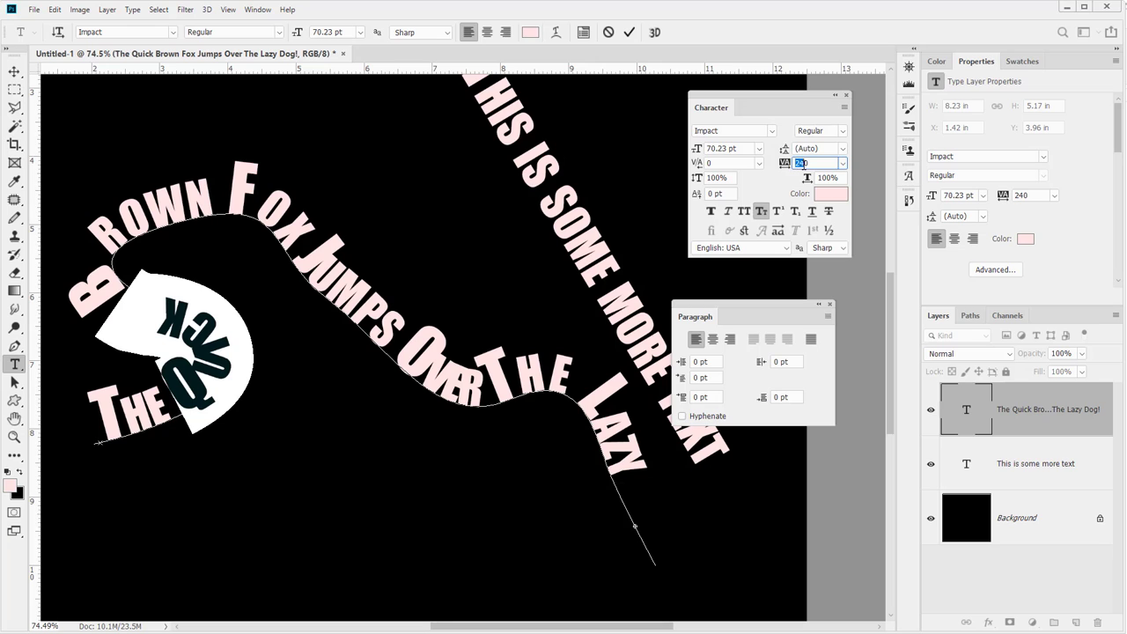
left_click(843, 163)
left_click(823, 303)
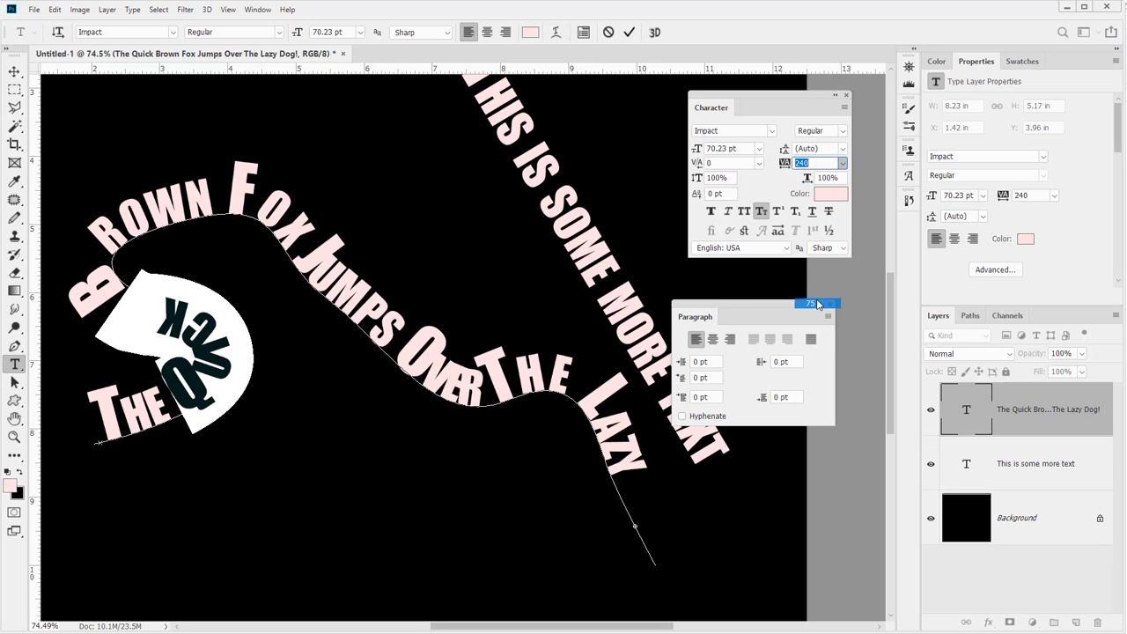
key("ctrl+z")
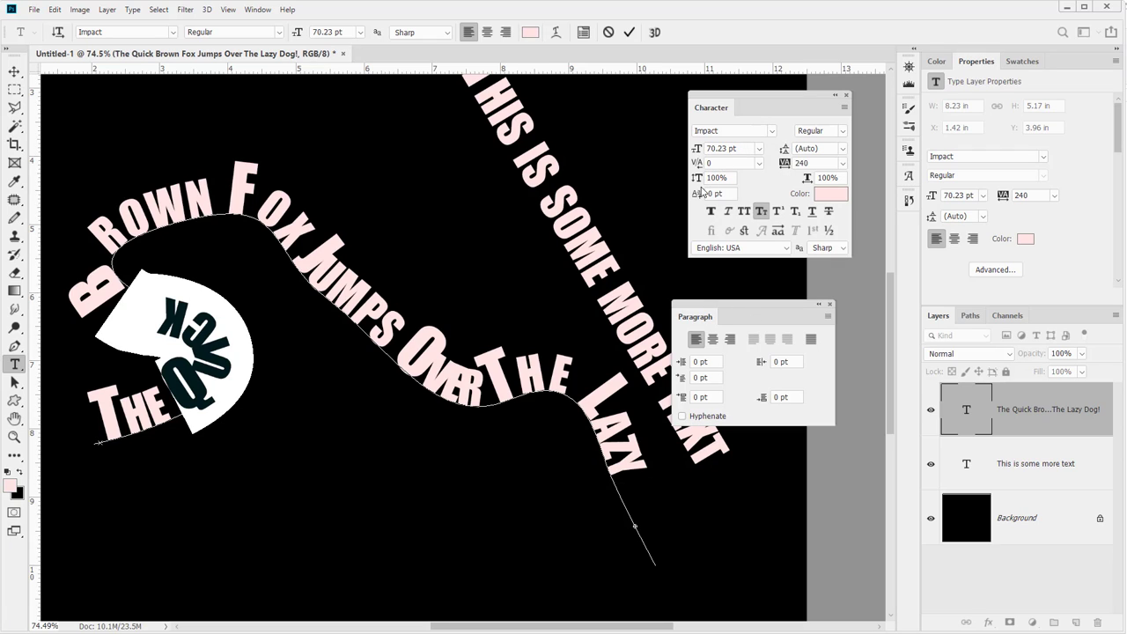
Try scrubbing the horizontal scale of the path text, then undo all the scaling changes
left_click_drag(805, 180, 814, 180)
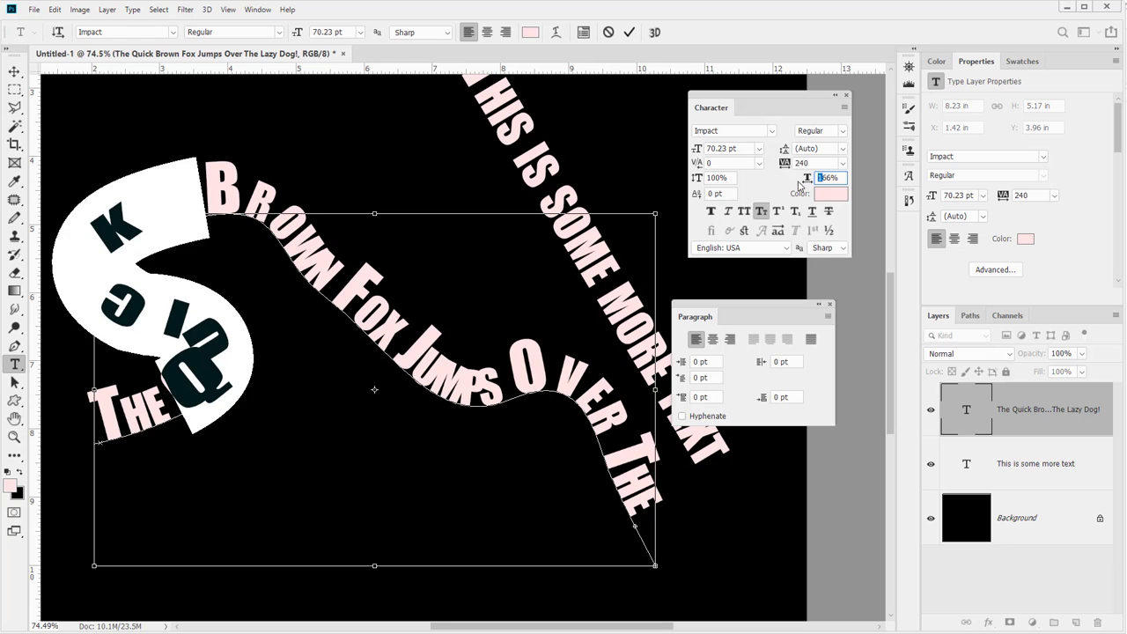
key("ctrl+z")
key("ctrl+z")
key("ctrl+z")
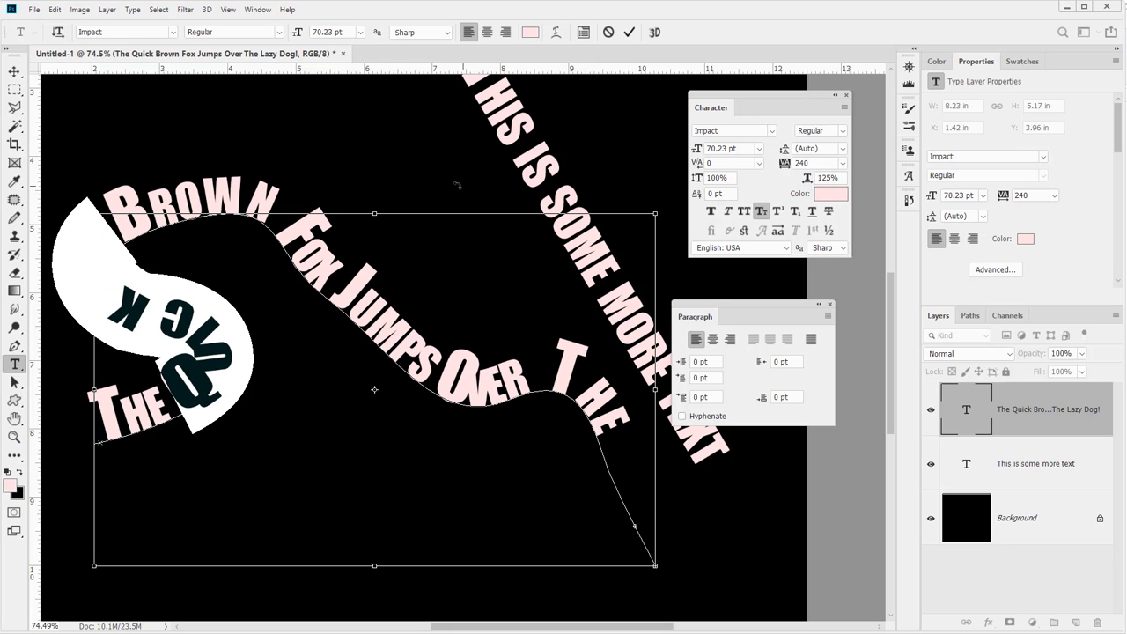
key("ctrl+z")
key("ctrl+z")
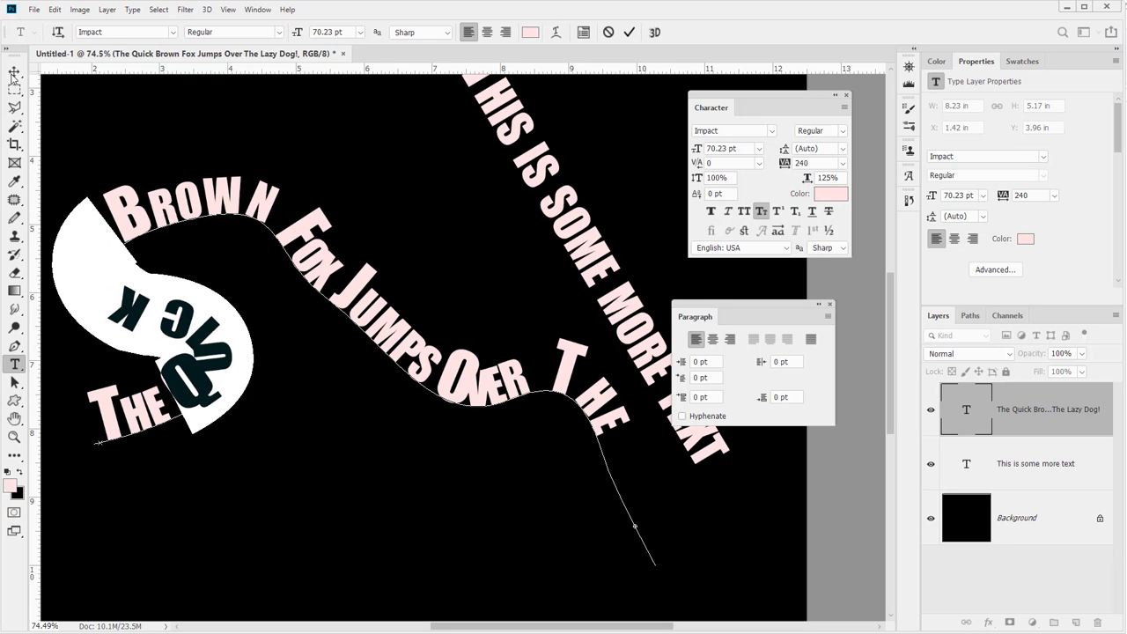
left_click(14, 72)
key("ctrl+z")
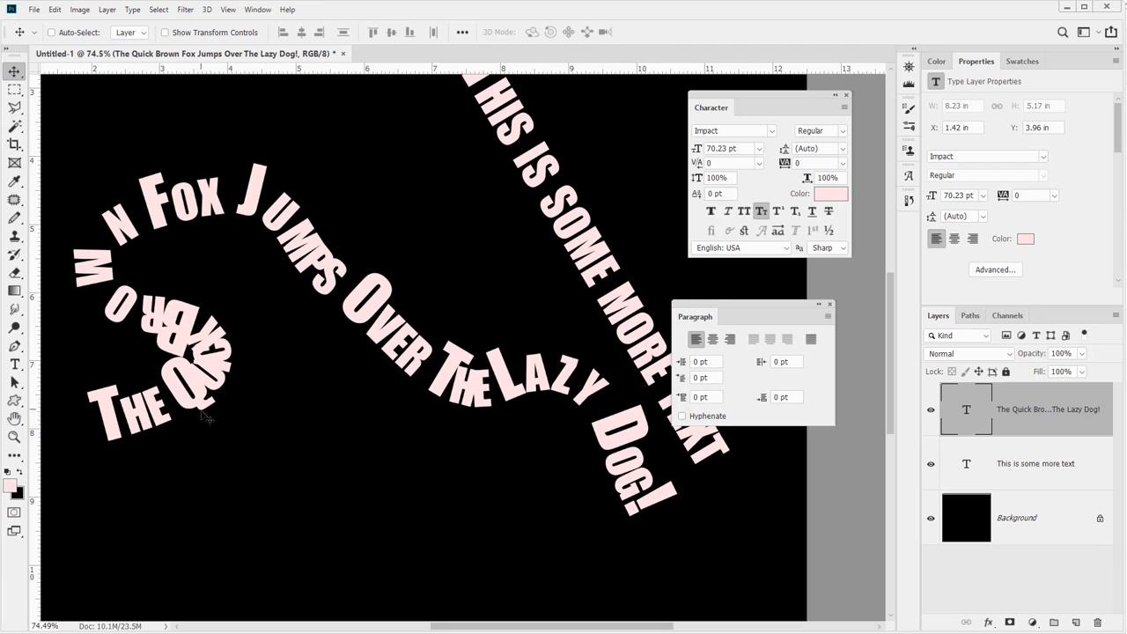
Adjust kerning between letters near the start of the fox path text, ending with 300 before "Brown"
key("t")
left_click(212, 384)
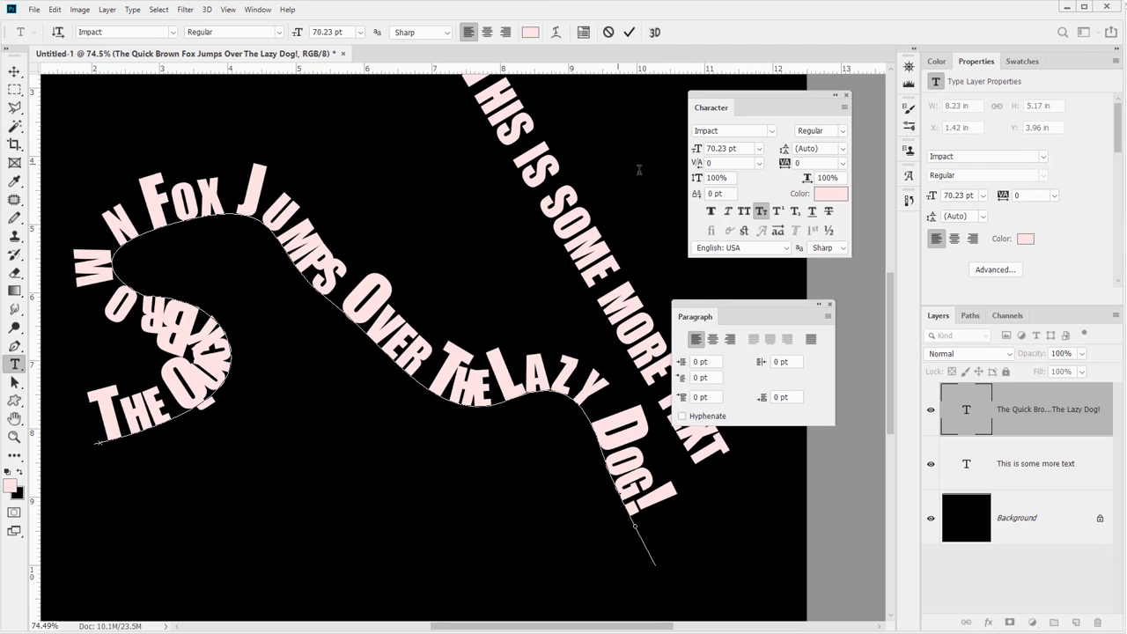
left_click_drag(701, 166, 711, 168)
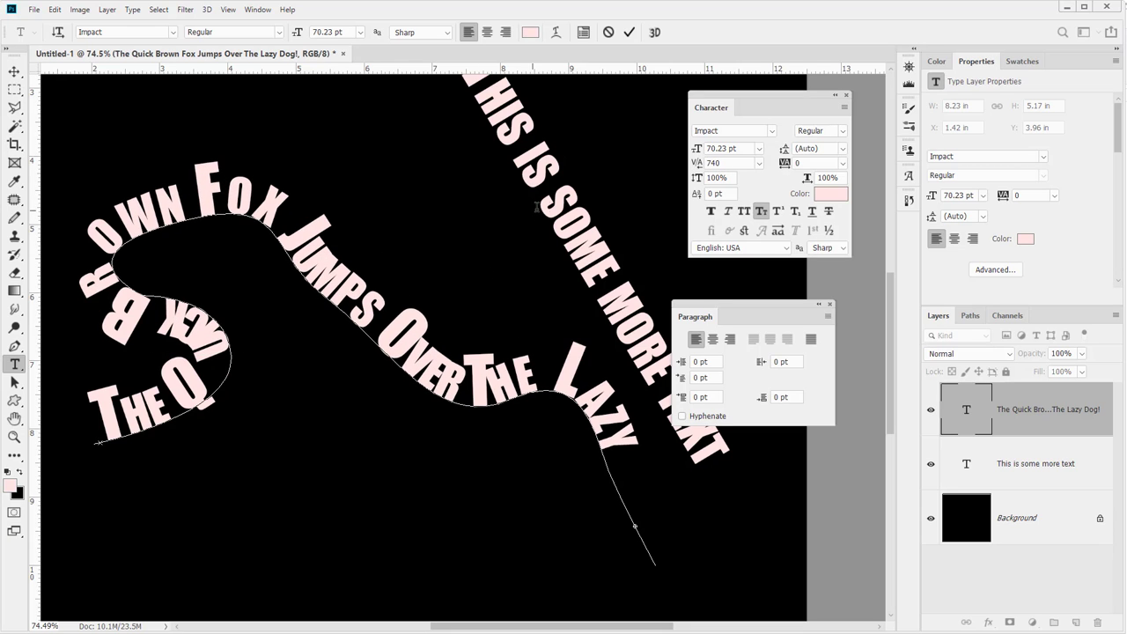
key("Right")
left_click_drag(697, 164, 715, 163)
key("Right")
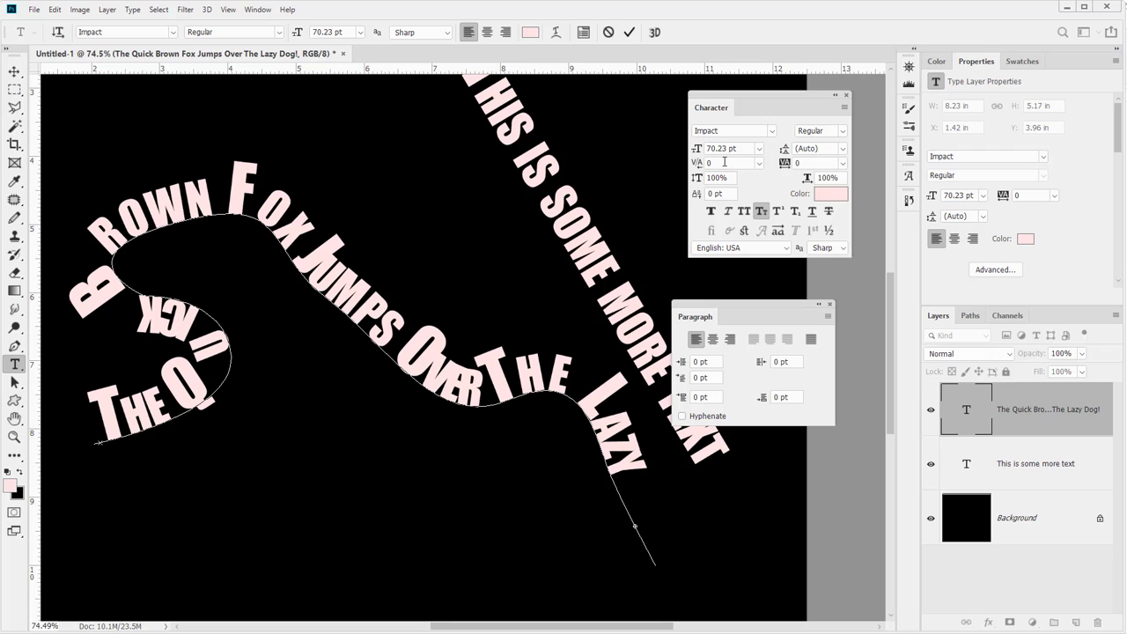
left_click_drag(700, 163, 721, 164)
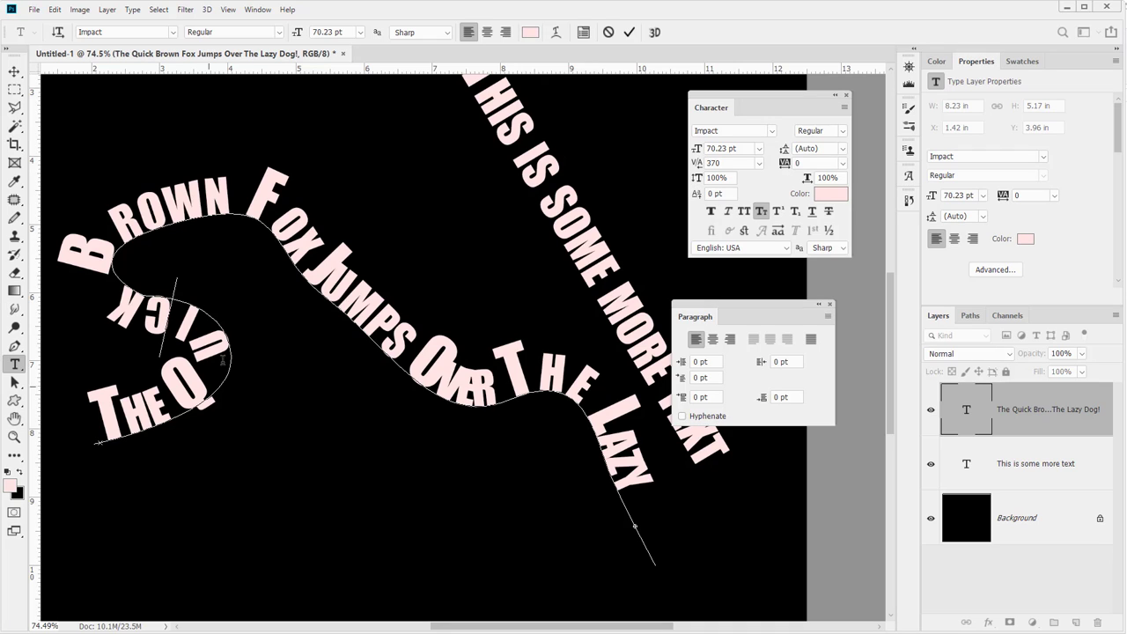
left_click(100, 272)
left_click_drag(700, 164, 715, 163)
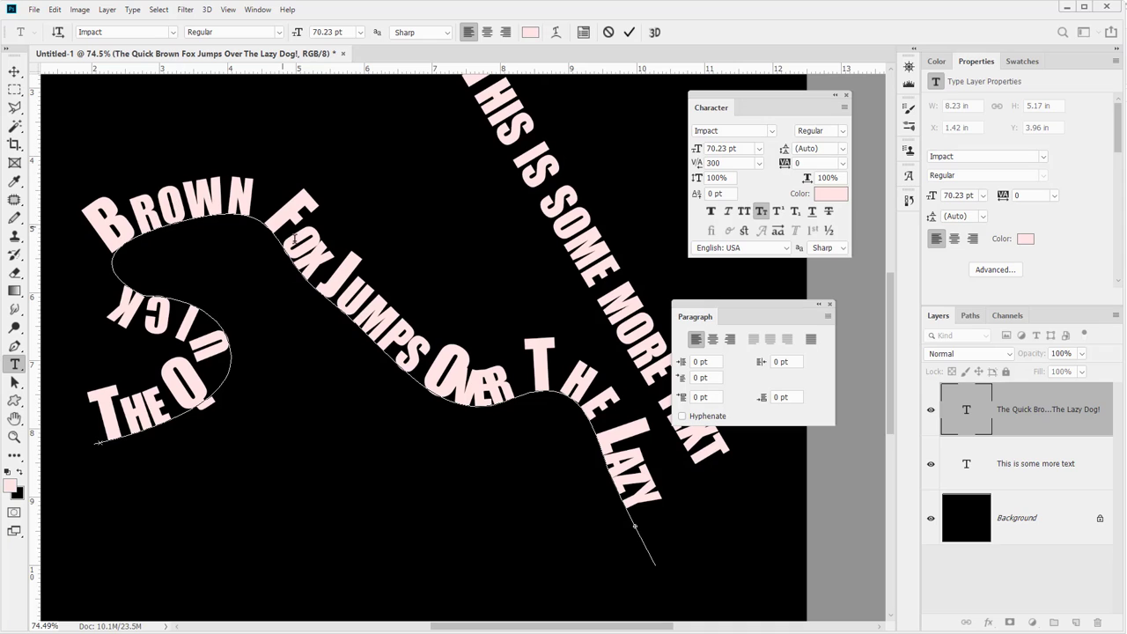
Adjust kerning between letters within "Over" on the path text, ending at 390, and commit the text
left_click(490, 382)
left_click_drag(696, 163, 714, 163)
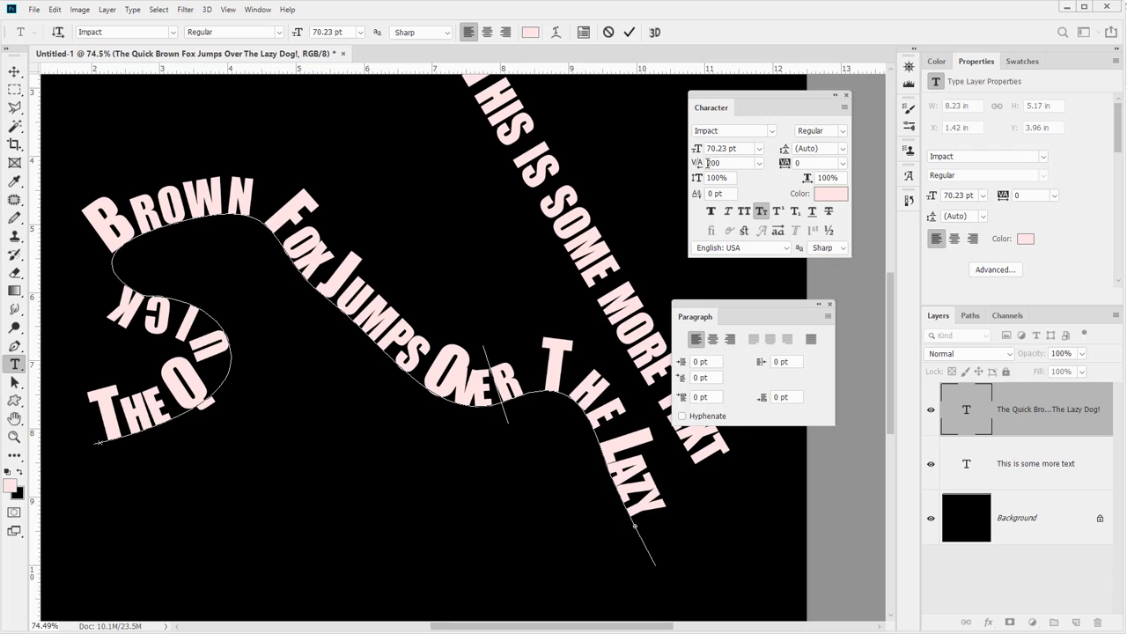
left_click(478, 396)
mouse_move(701, 164)
left_mouse_down()
mouse_move(715, 164)
mouse_move(698, 164)
left_mouse_up()
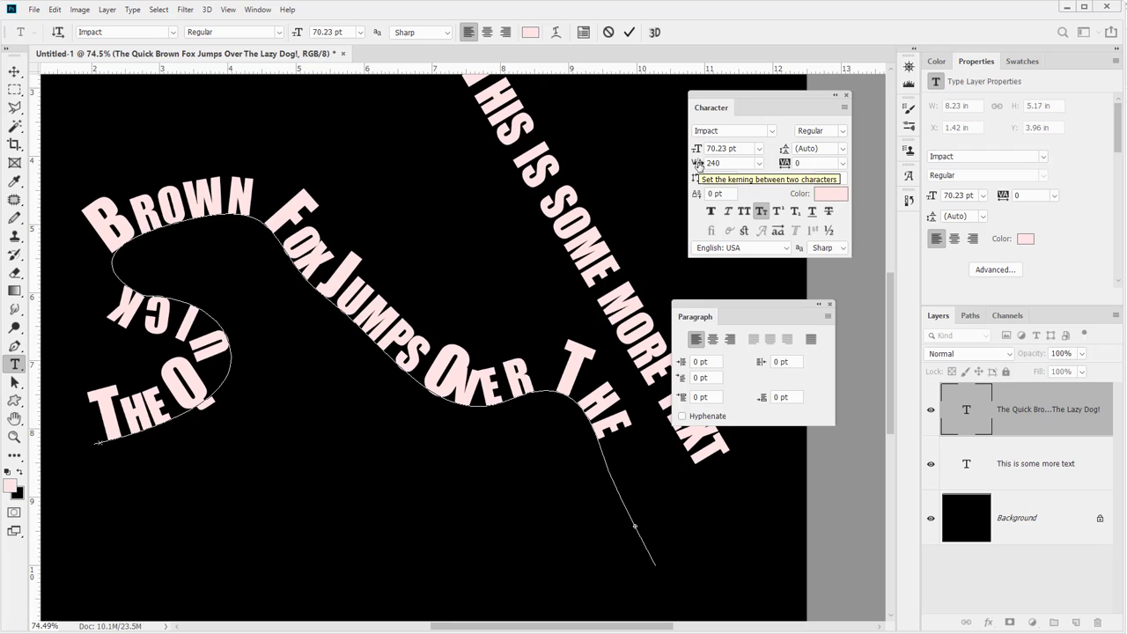
left_click(468, 385)
left_click_drag(698, 165, 711, 165)
left_click(707, 164)
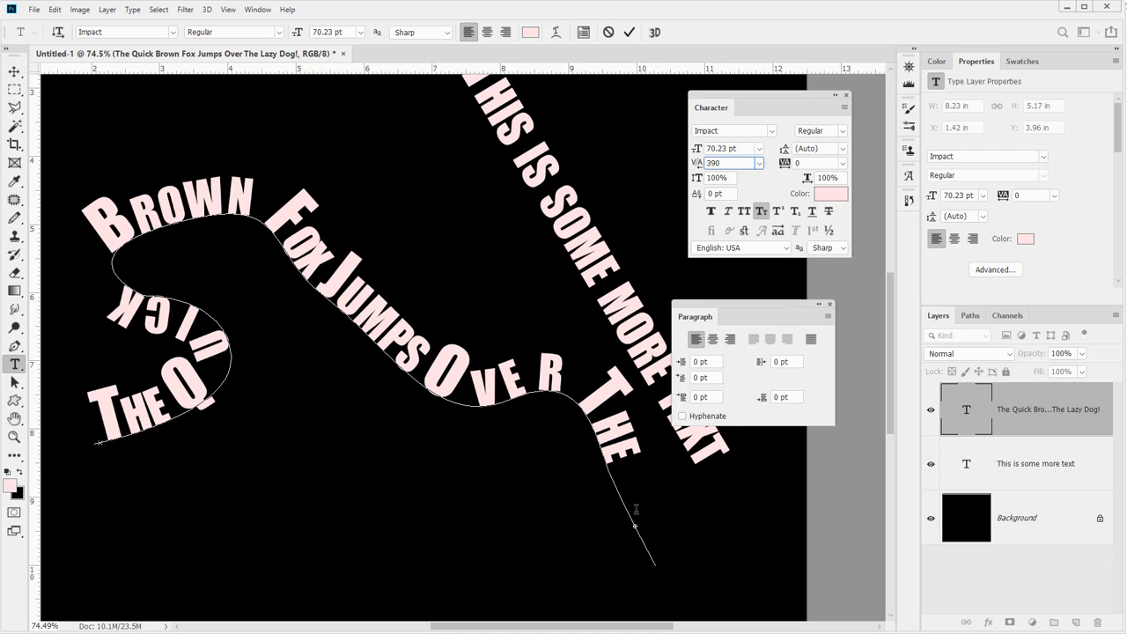
key("ctrl+Return")
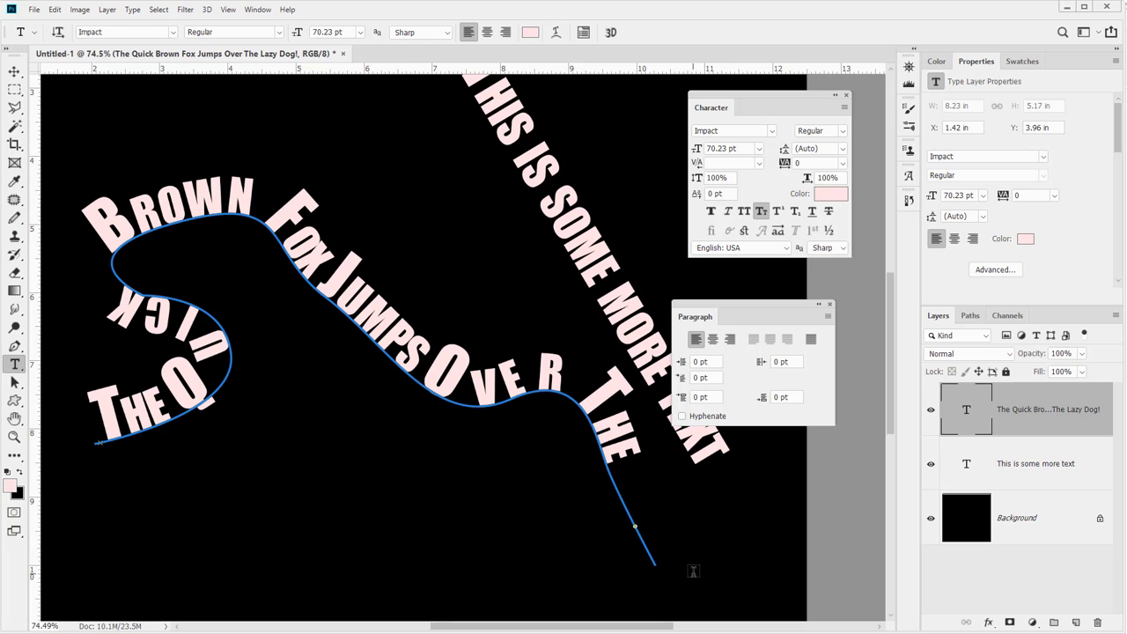
Move the fox path text layer slightly downward on the canvas with the Move tool
left_click(15, 71)
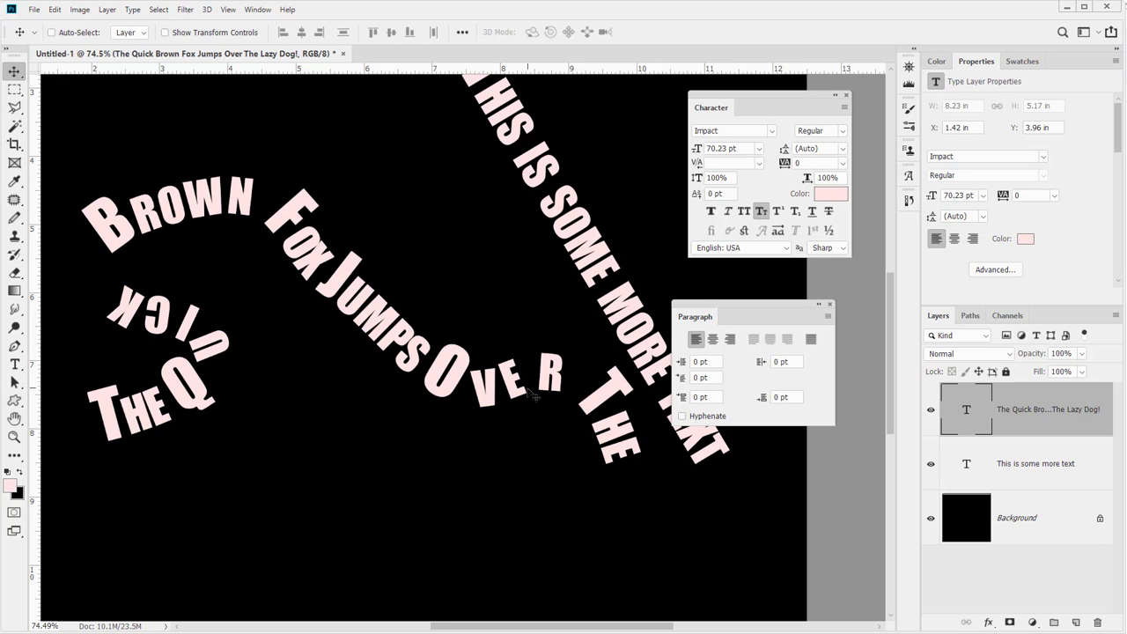
mouse_move(533, 396)
left_mouse_down()
mouse_move(524, 389)
mouse_move(533, 408)
left_mouse_up()
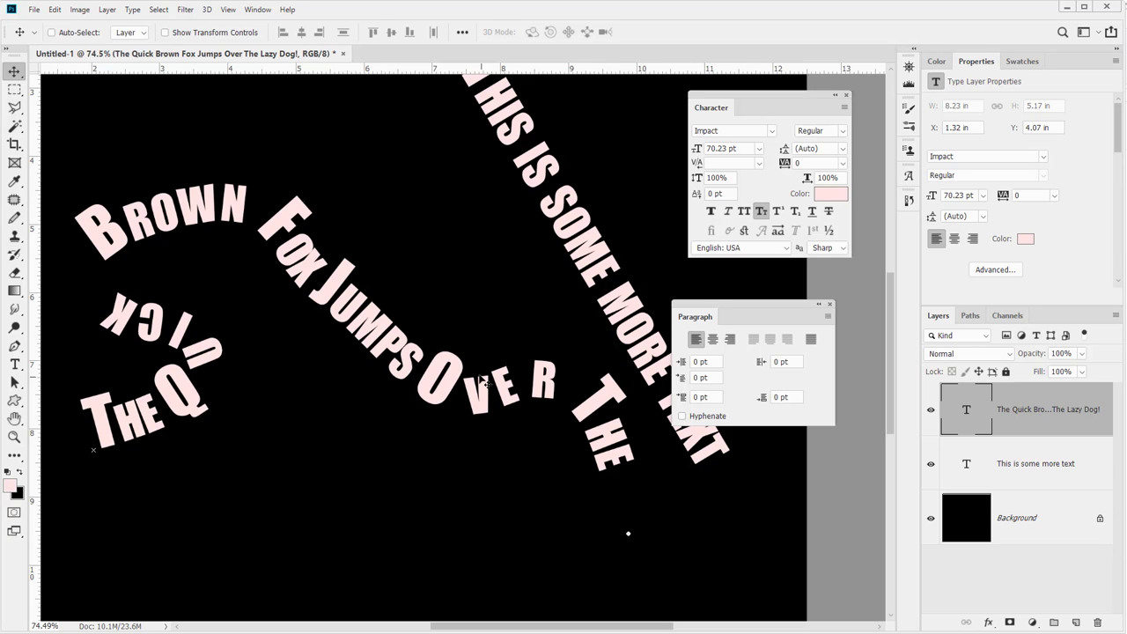
left_click_drag(487, 381, 491, 412)
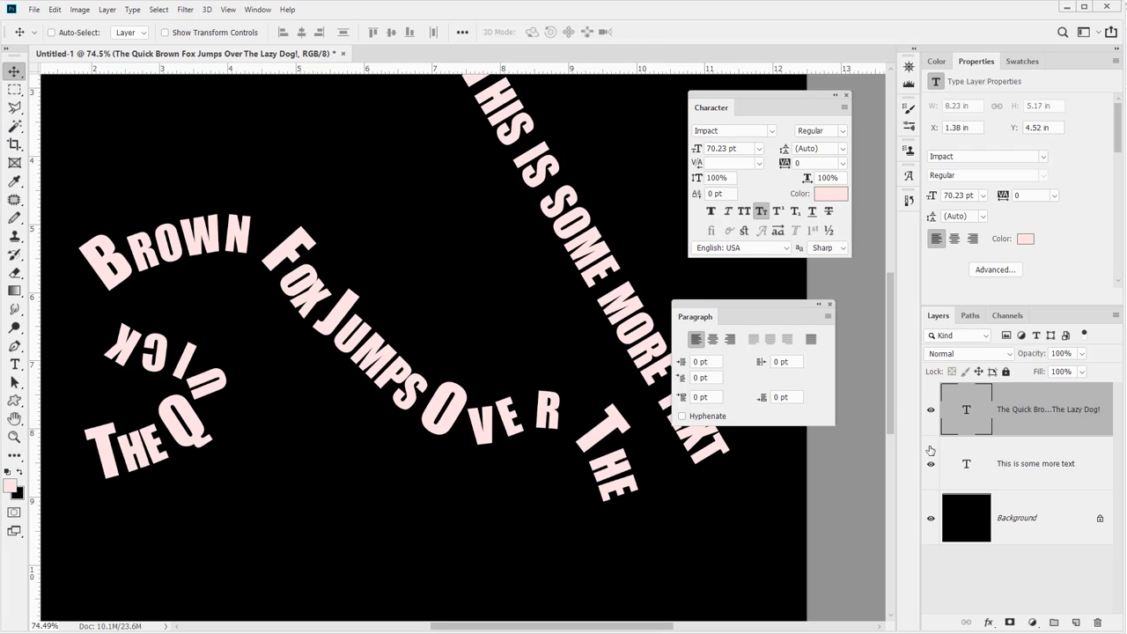
Add a layer mask to the "This is some more text" layer
left_click(975, 473)
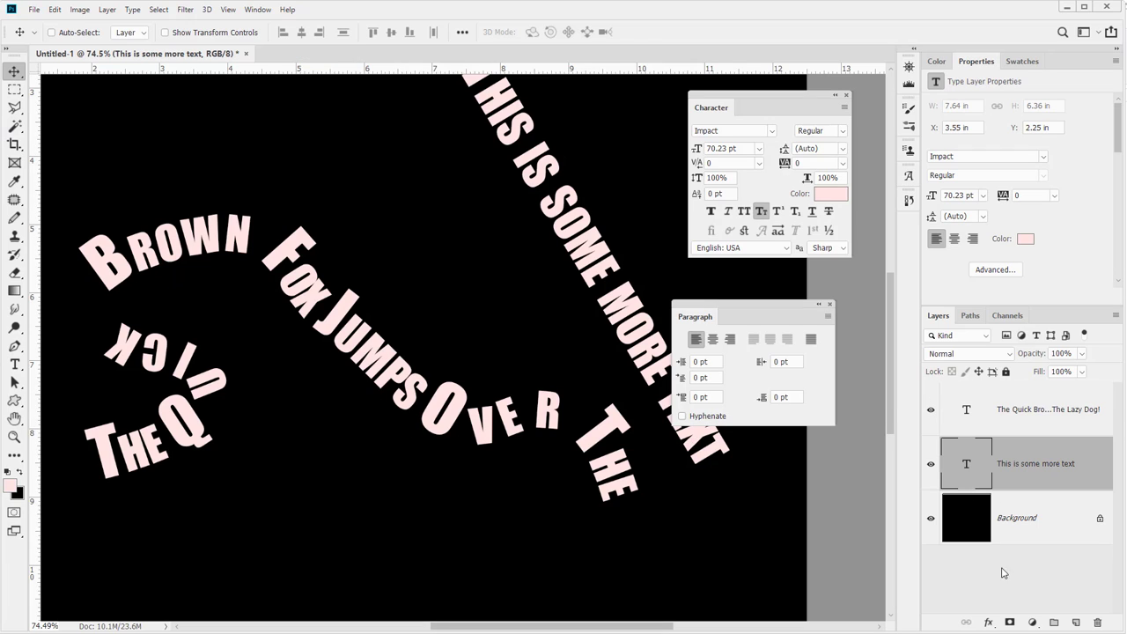
left_click(1010, 623)
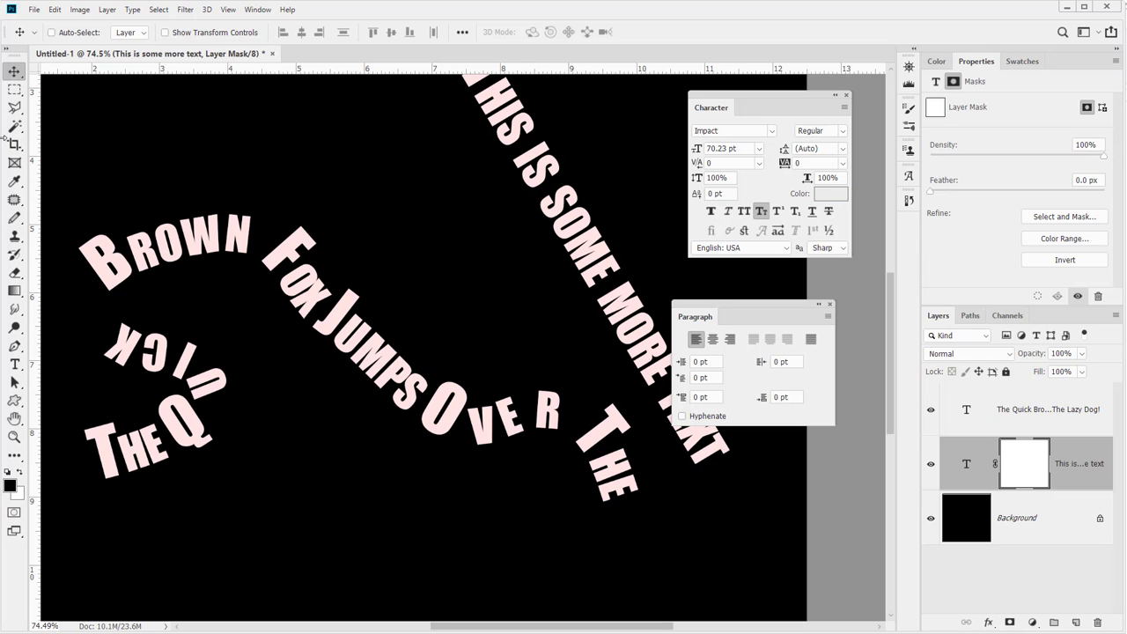
Try masking the second text to a rectangular area, then refill the whole mask with white
left_click(14, 90)
left_click_drag(419, 191, 212, 254)
left_click_drag(243, 147, 547, 466)
left_click_drag(379, 323, 386, 295)
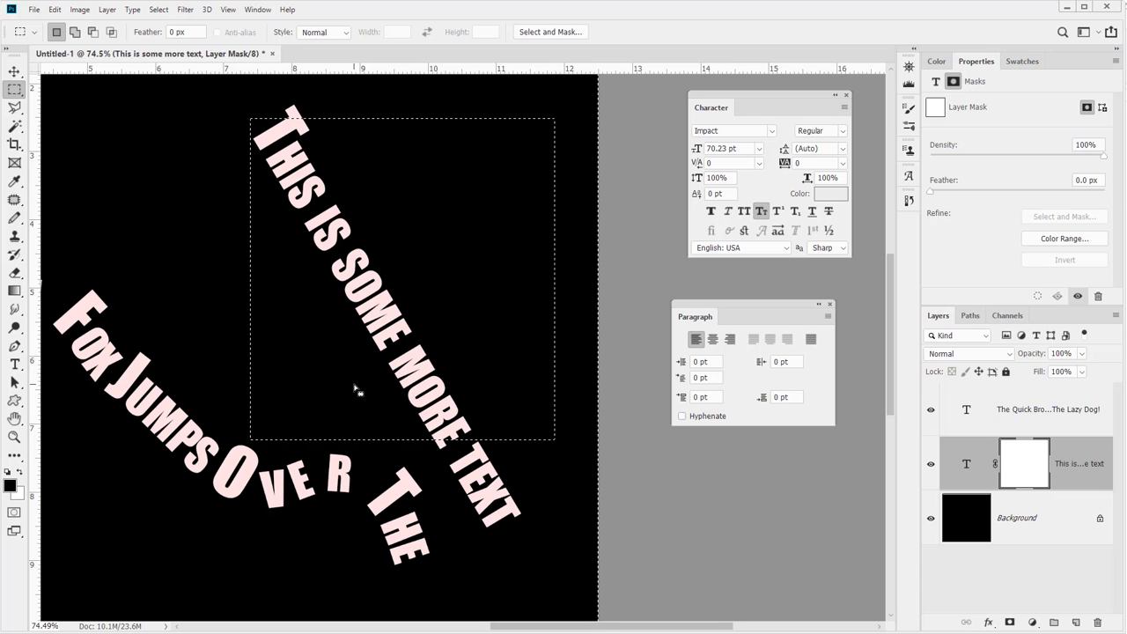
key("ctrl+shift+i")
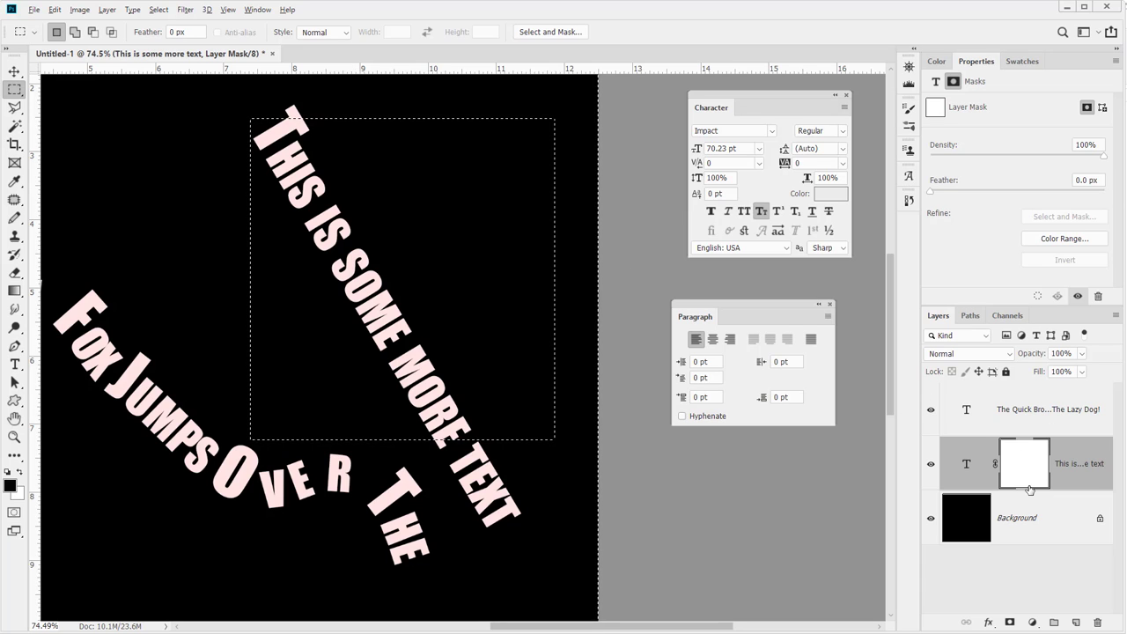
key("alt+BackSpace")
key("ctrl+d")
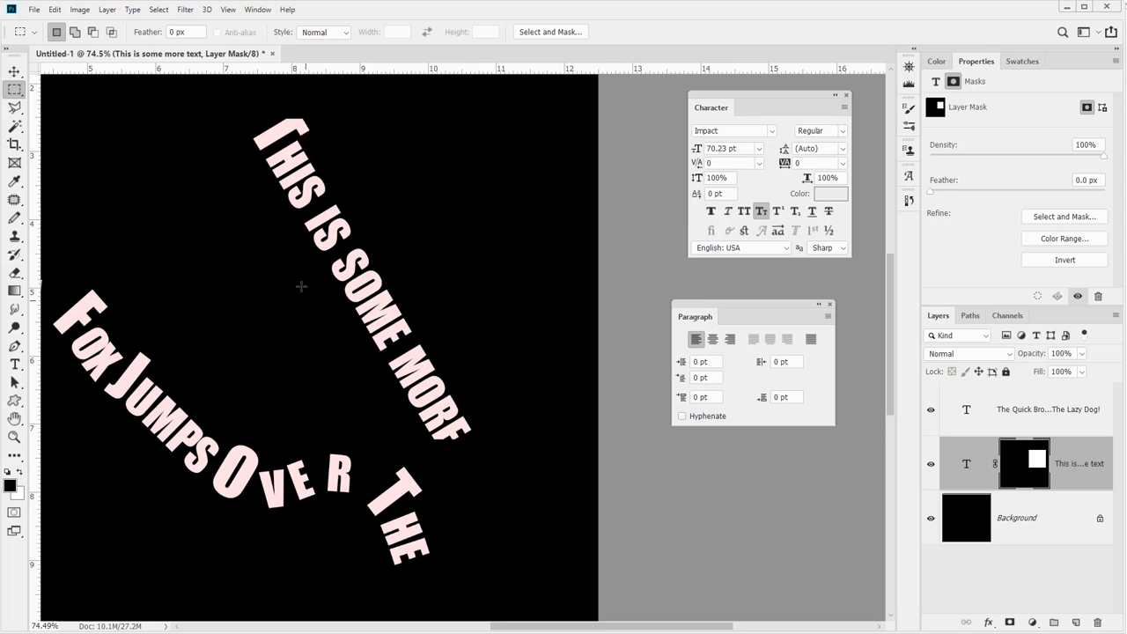
key("ctrl+shift+d")
key("ctrl+a")
key("ctrl+BackSpace")
Paint black strokes on the text layer's mask with a 200 px brush to hide parts of the text
key("b")
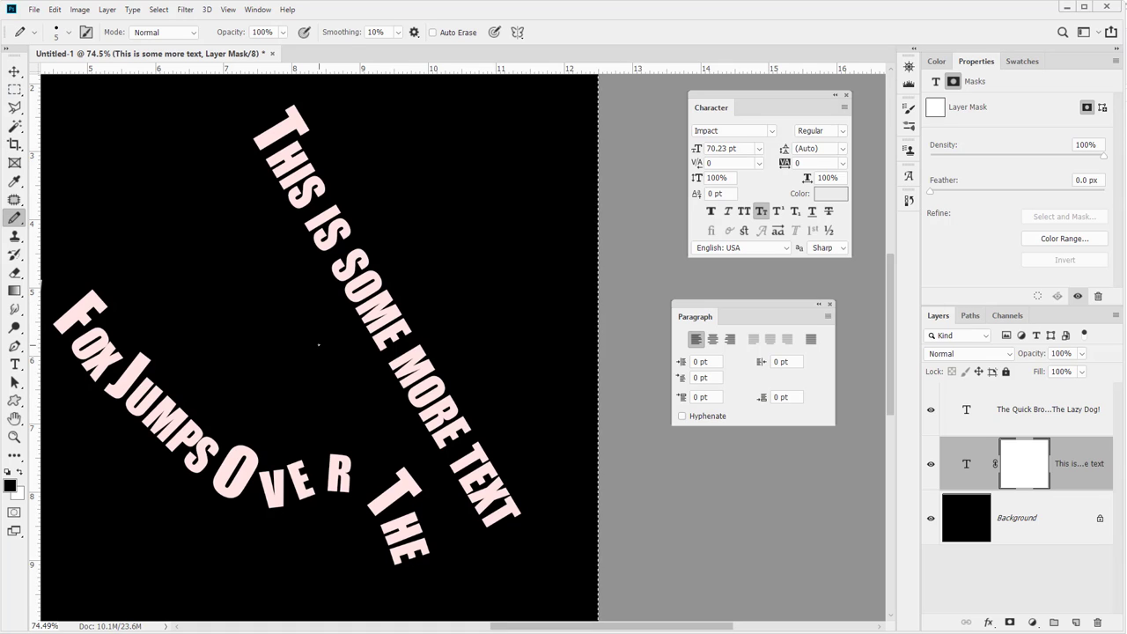
key("bracketright")
key("bracketright")
key("bracketright")
key("bracketright")
key("bracketright")
key("bracketright")
key("bracketright")
key("bracketright")
key("bracketright")
key("bracketright")
key("bracketright")
key("bracketright")
key("bracketright")
key("bracketright")
key("bracketright")
key("bracketright")
key("bracketright")
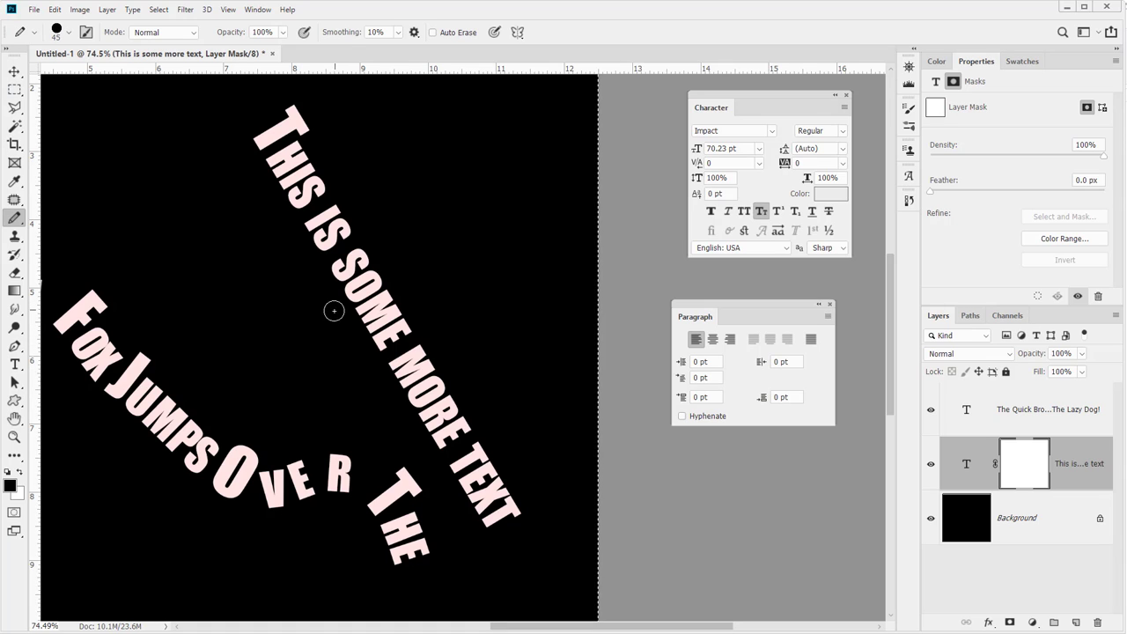
left_click_drag(414, 378, 520, 578)
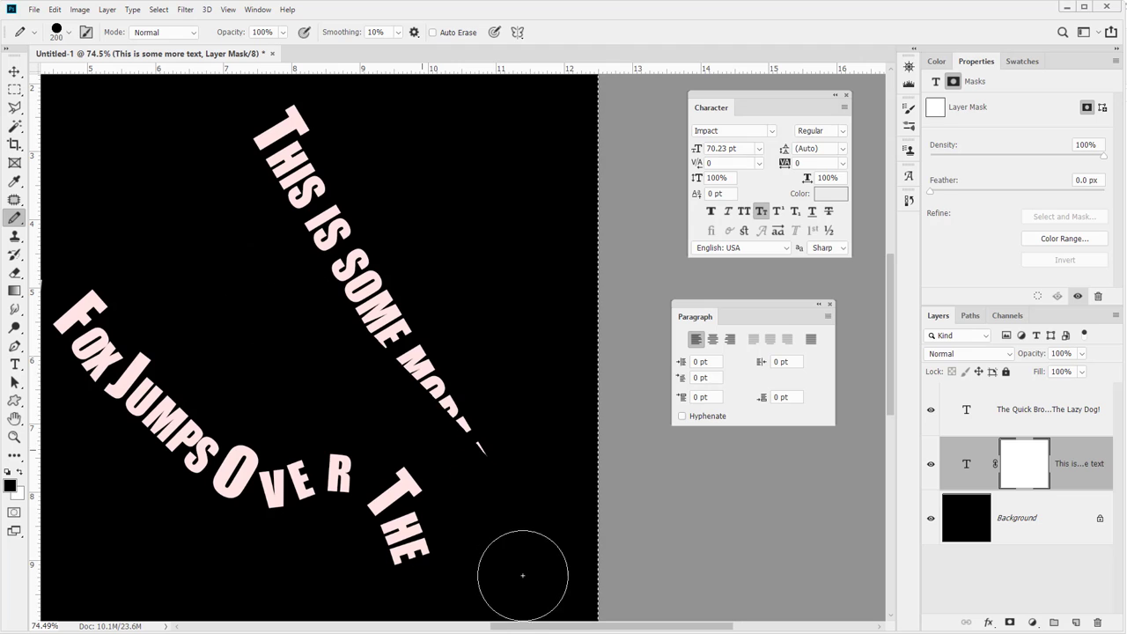
key("ctrl+z")
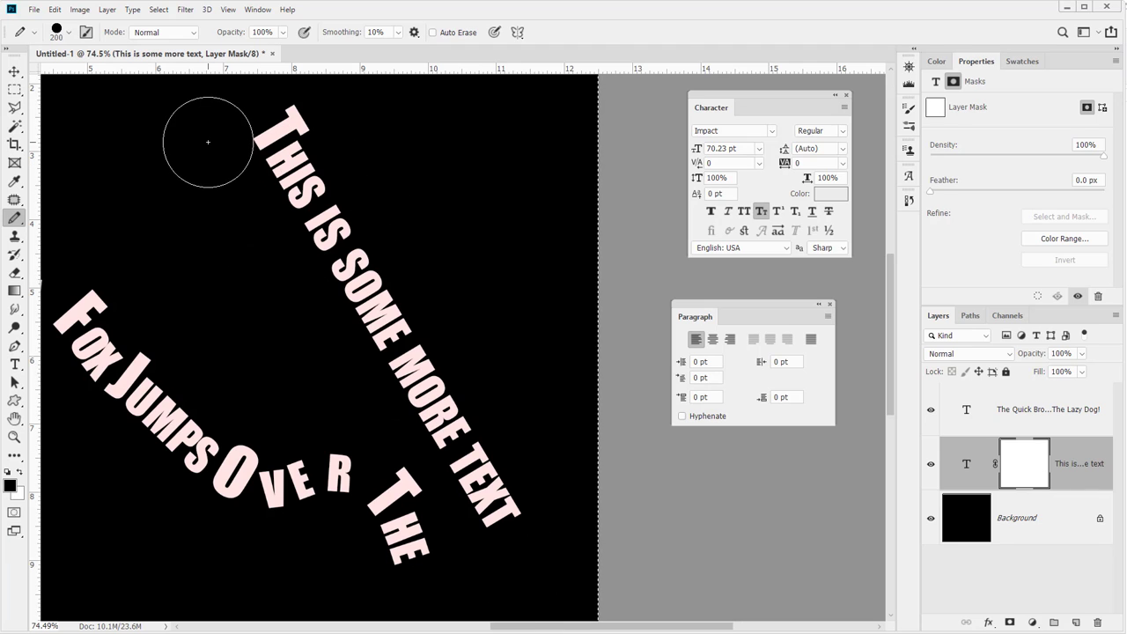
left_click(208, 142)
left_click(465, 554, "shift")
mouse_move(465, 554)
left_mouse_down()
mouse_move(555, 514)
mouse_move(555, 493)
mouse_move(488, 530)
left_mouse_up()
left_click(341, 105, "shift")
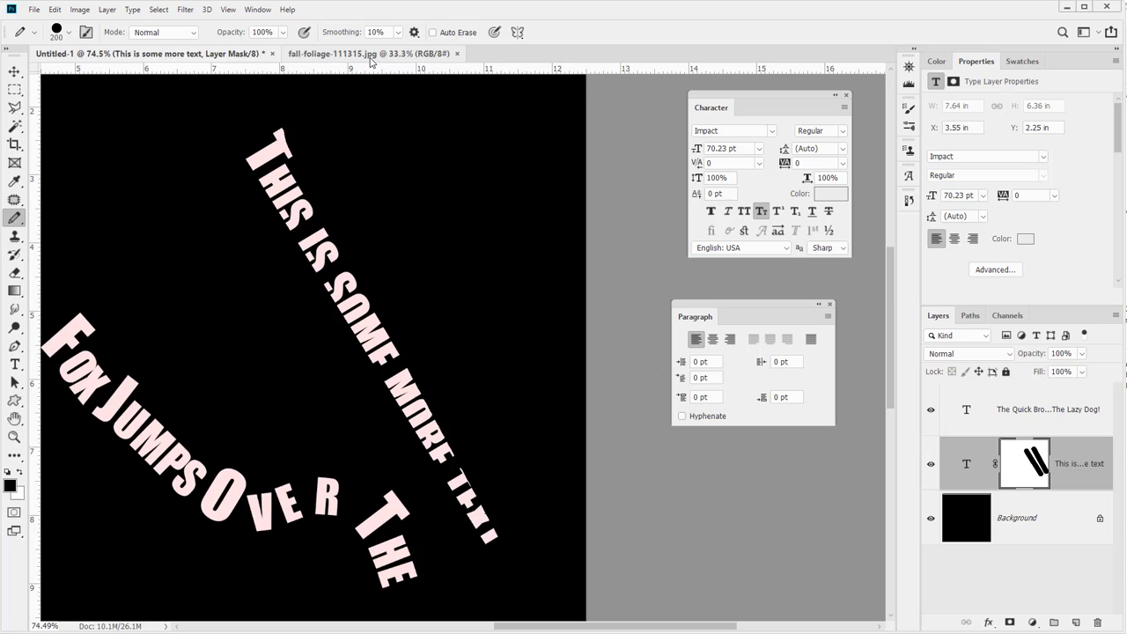
Copy the entire fall-foliage-111315.jpg image and paste it into the Untitled-1 document
left_click(370, 58)
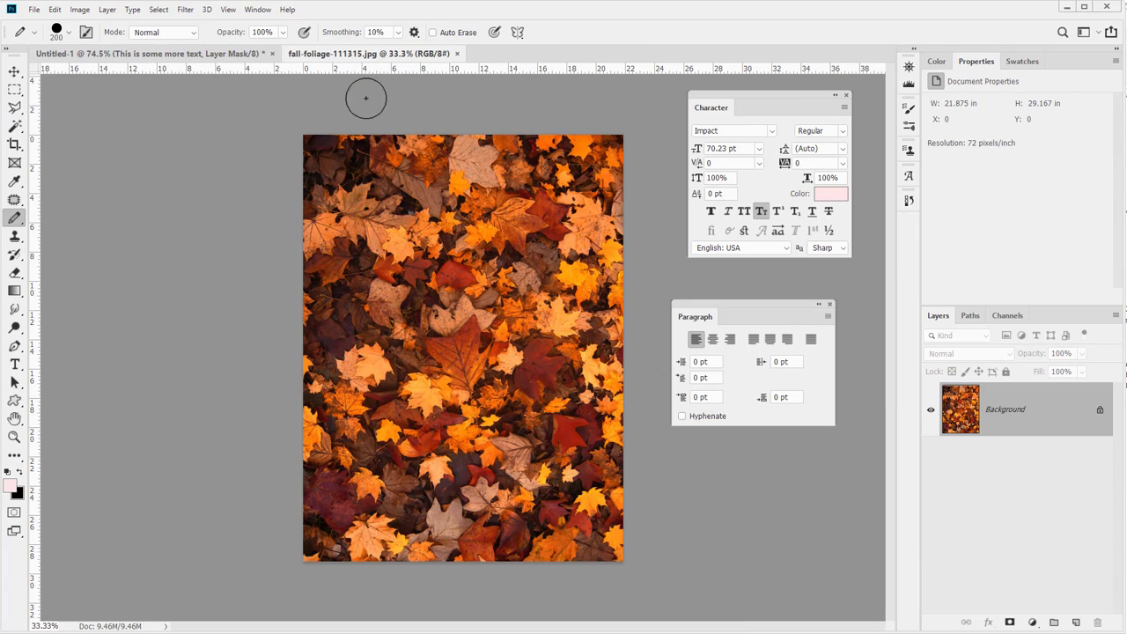
left_click(15, 89)
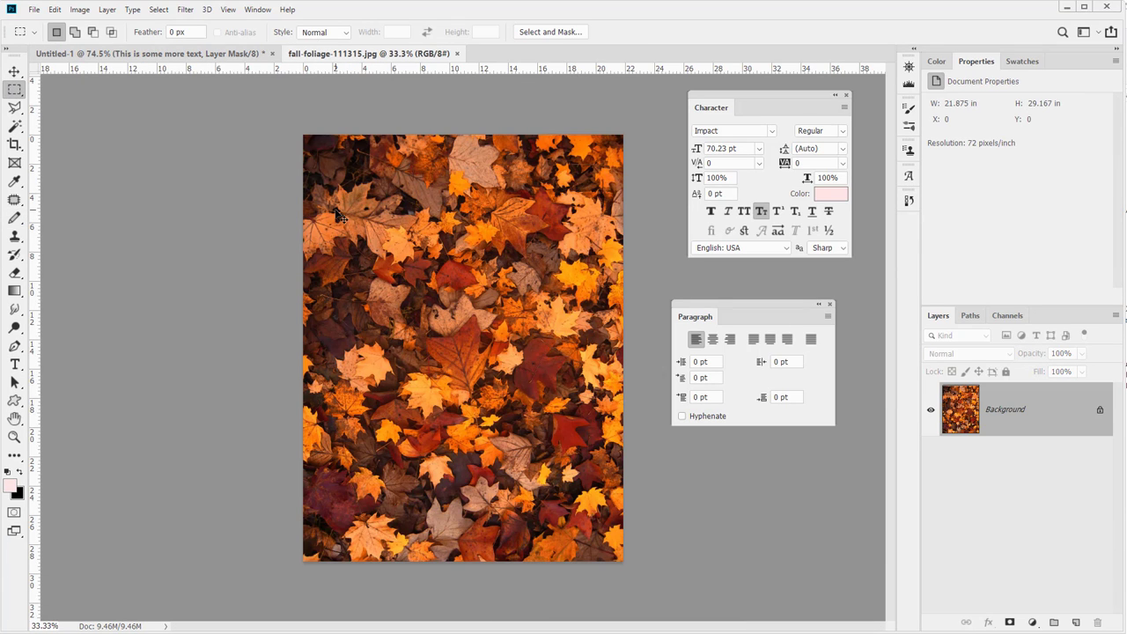
key("ctrl+a")
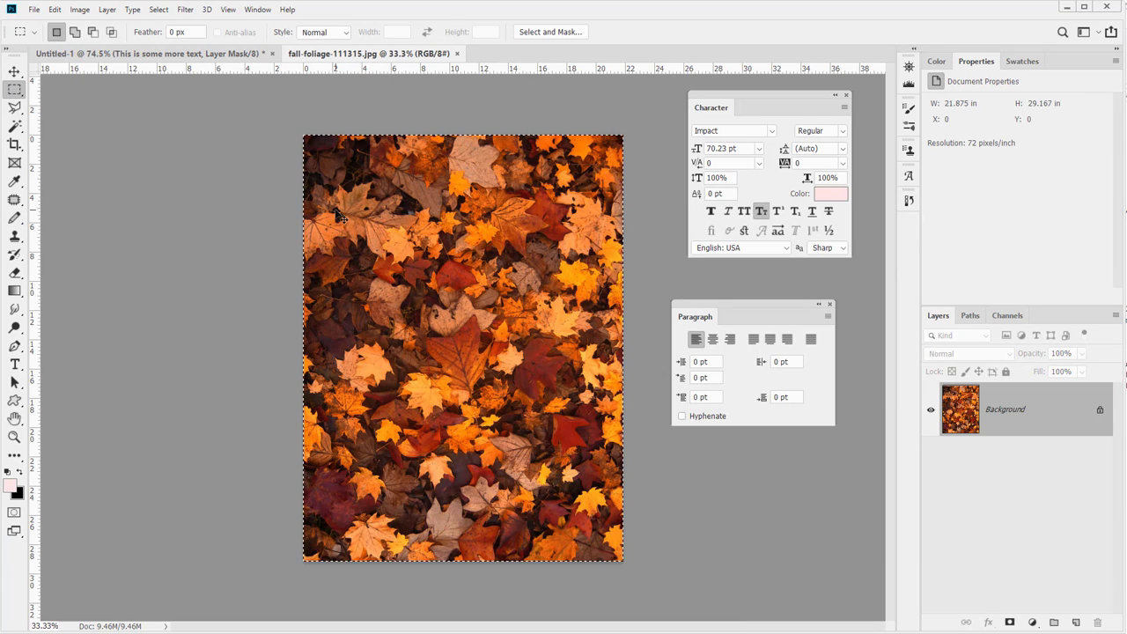
left_click(195, 55)
key("ctrl+v")
Move the foliage layer below the "This is some more text" layer and clip the text layer to it
left_click_drag(965, 463, 968, 534)
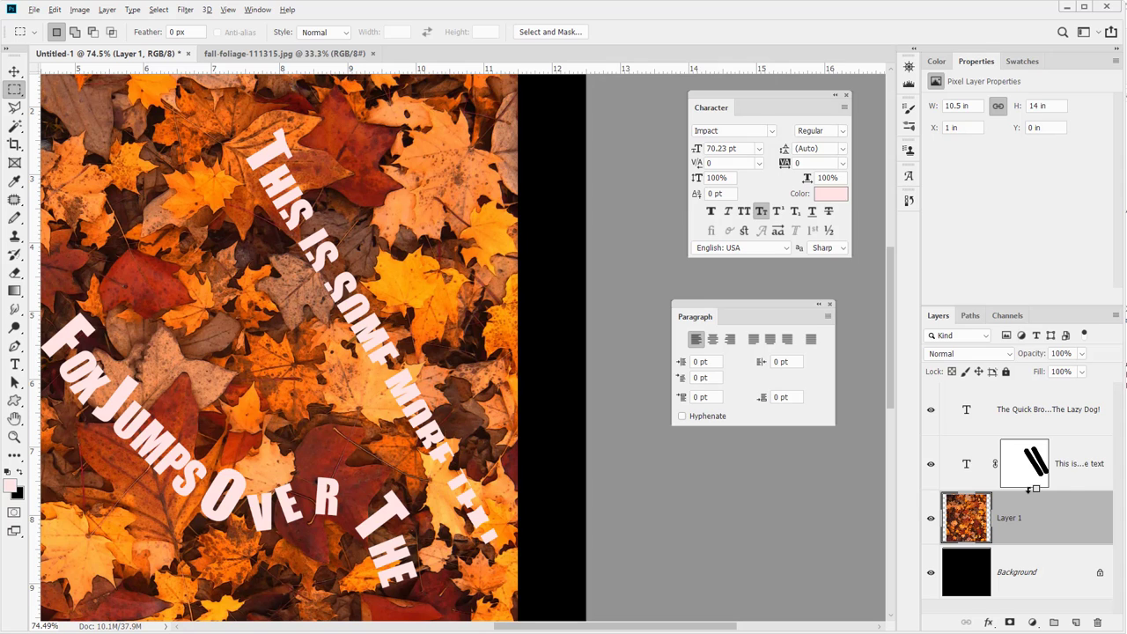
left_click(1028, 489, "alt")
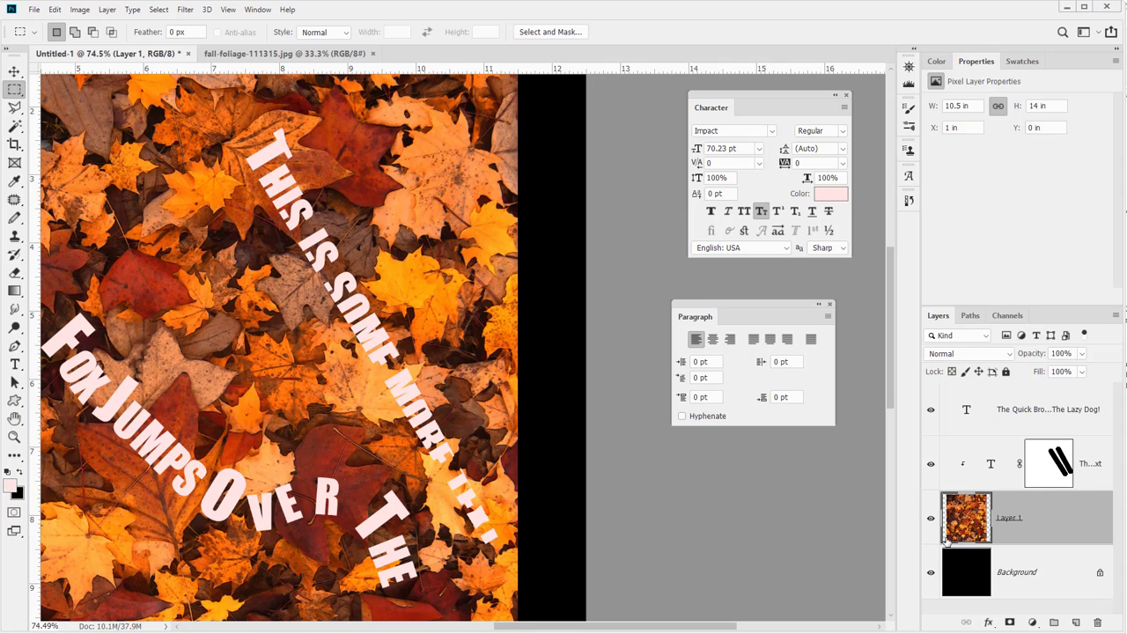
Undo the last clipping, move the foliage layer to the top of the stack and clip it to "The Quick Brown..." text layer
key("ctrl+z")
left_click_drag(960, 522, 963, 404)
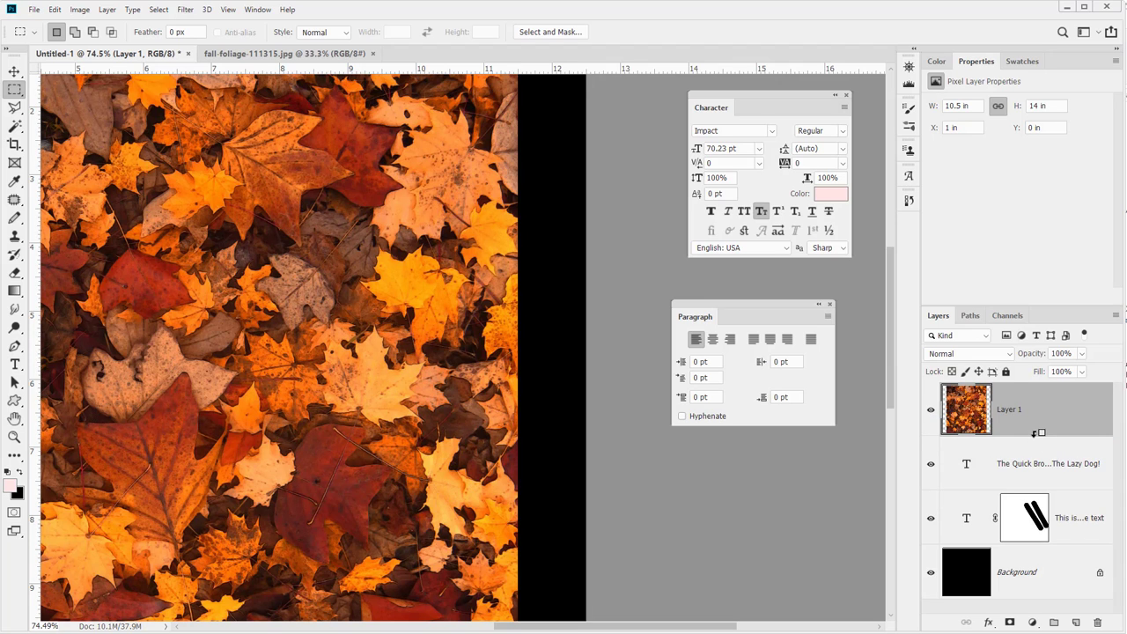
left_click(1037, 432, "alt")
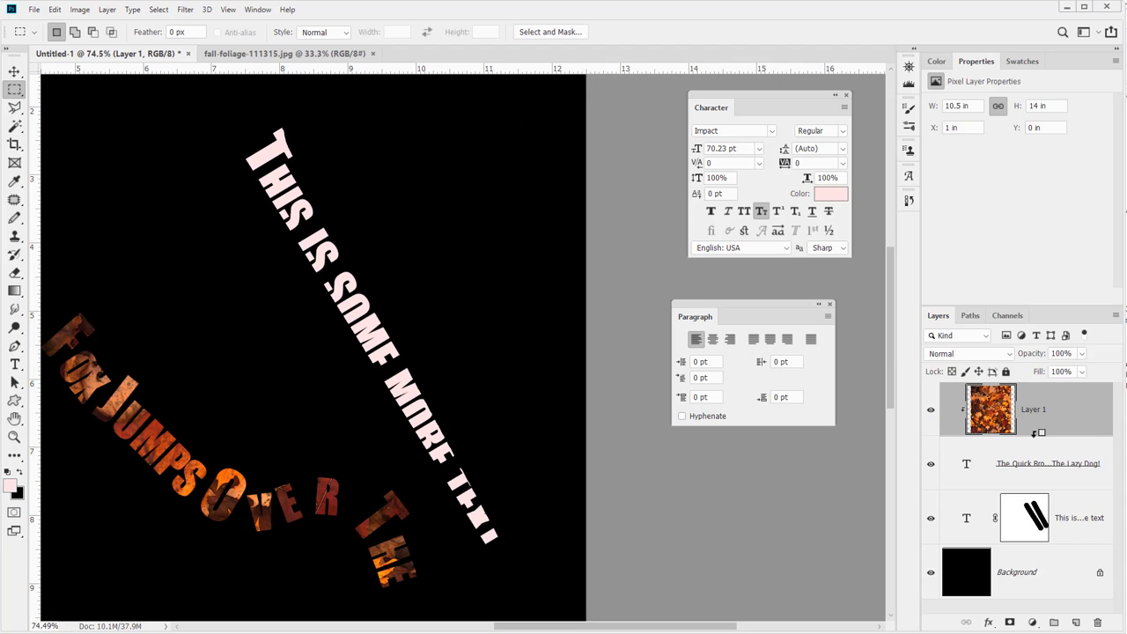
Group the two text layers together, clip the foliage layer to the new group, and expand the group
left_click(976, 440, "alt")
left_click(974, 475)
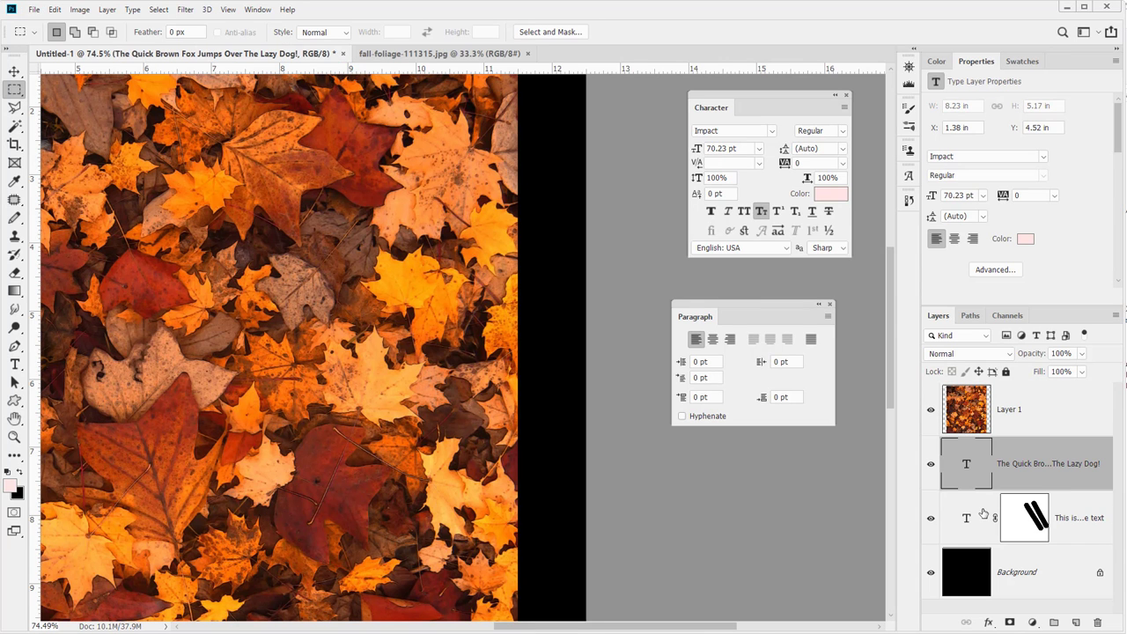
left_click(986, 508, "shift")
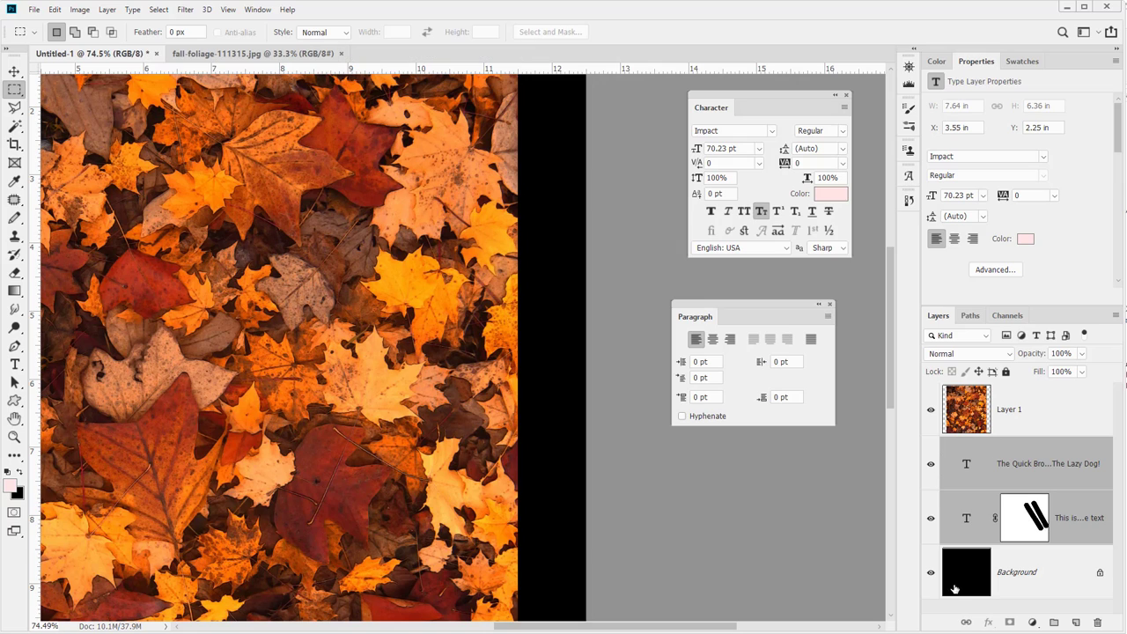
left_click(1061, 622)
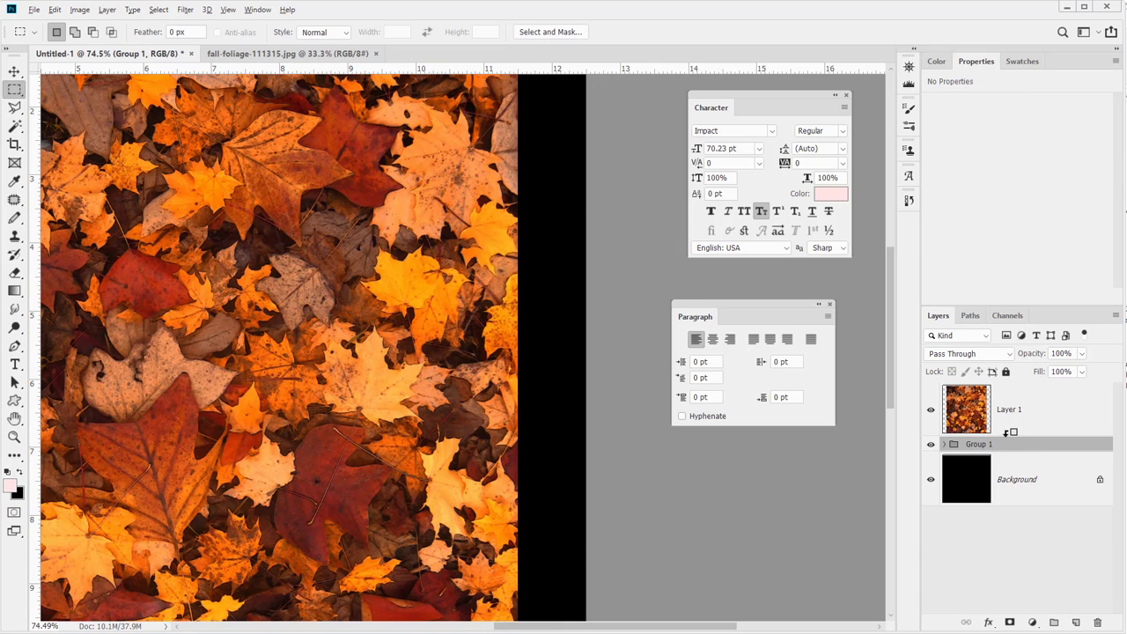
left_click(1007, 432, "alt")
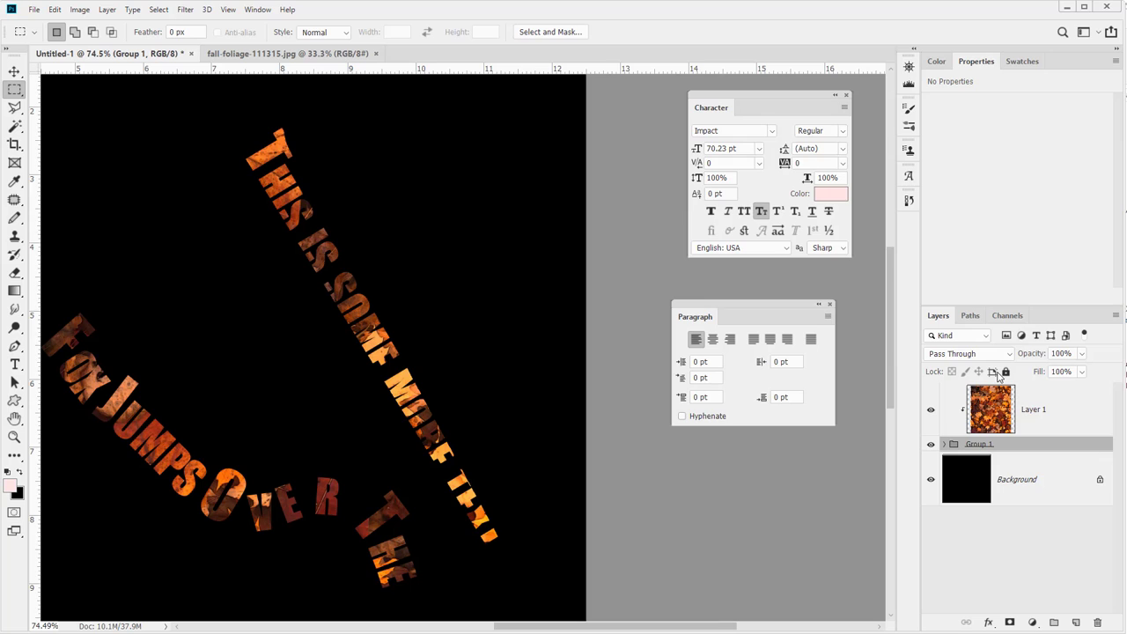
left_click(944, 444)
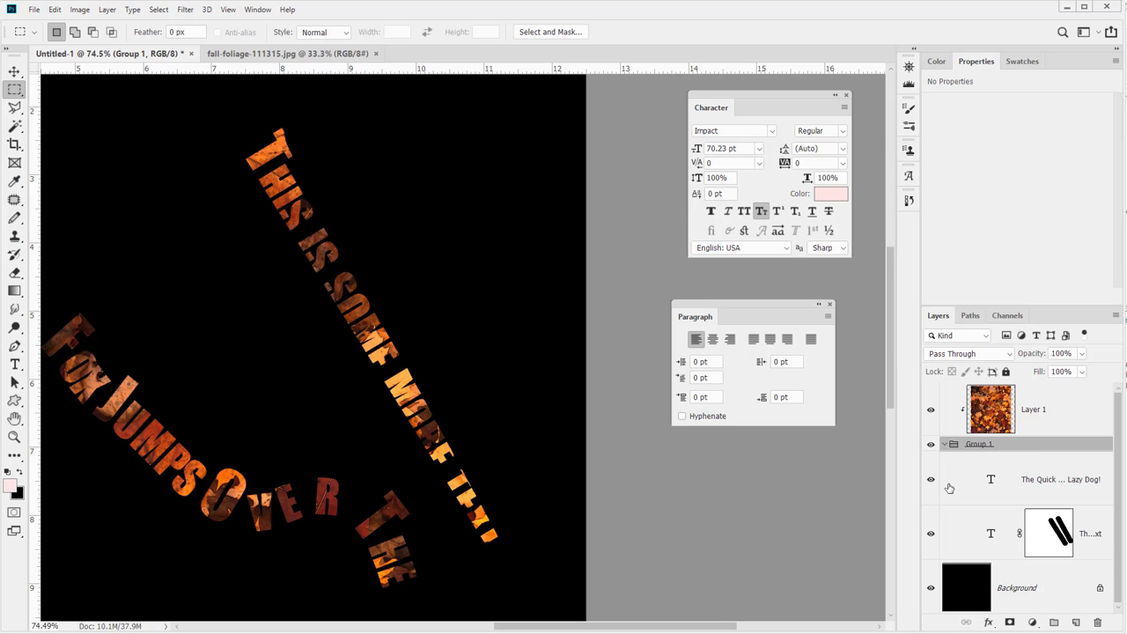
Apply Faux Italic to the word "SOME" in the "This is some more text" path text
key("t")
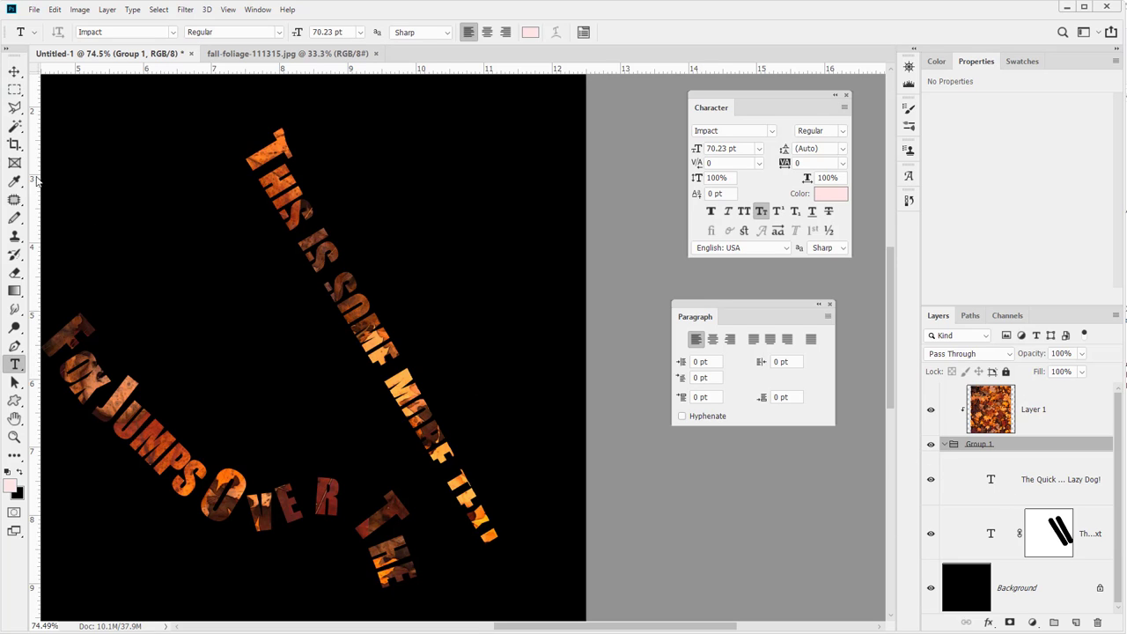
left_click(1030, 486)
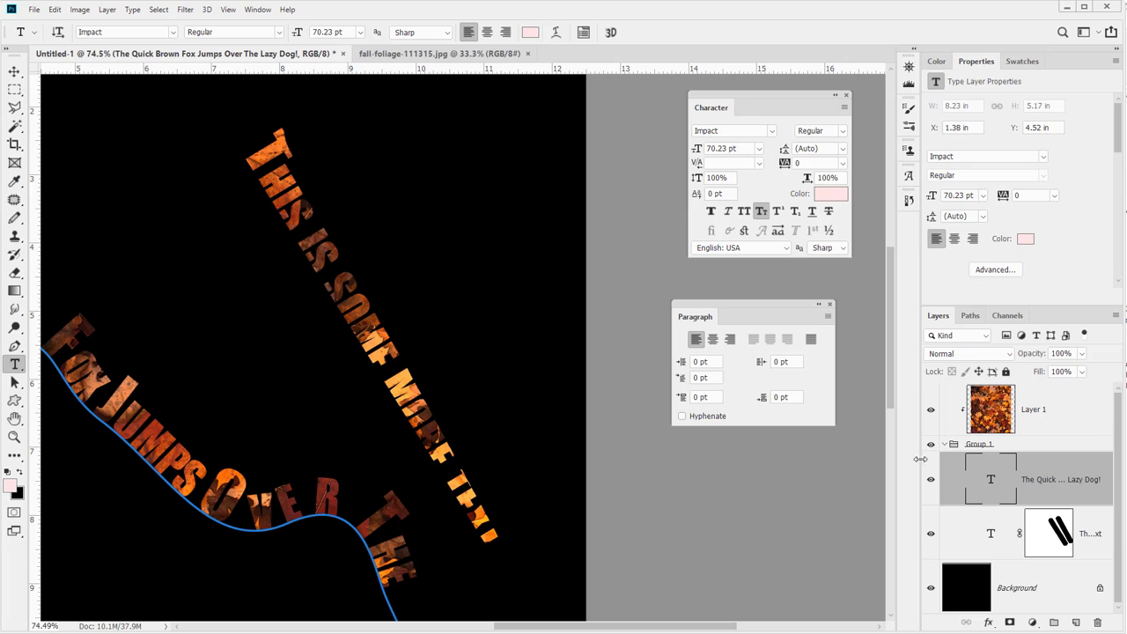
left_click(1063, 537)
left_click(302, 233)
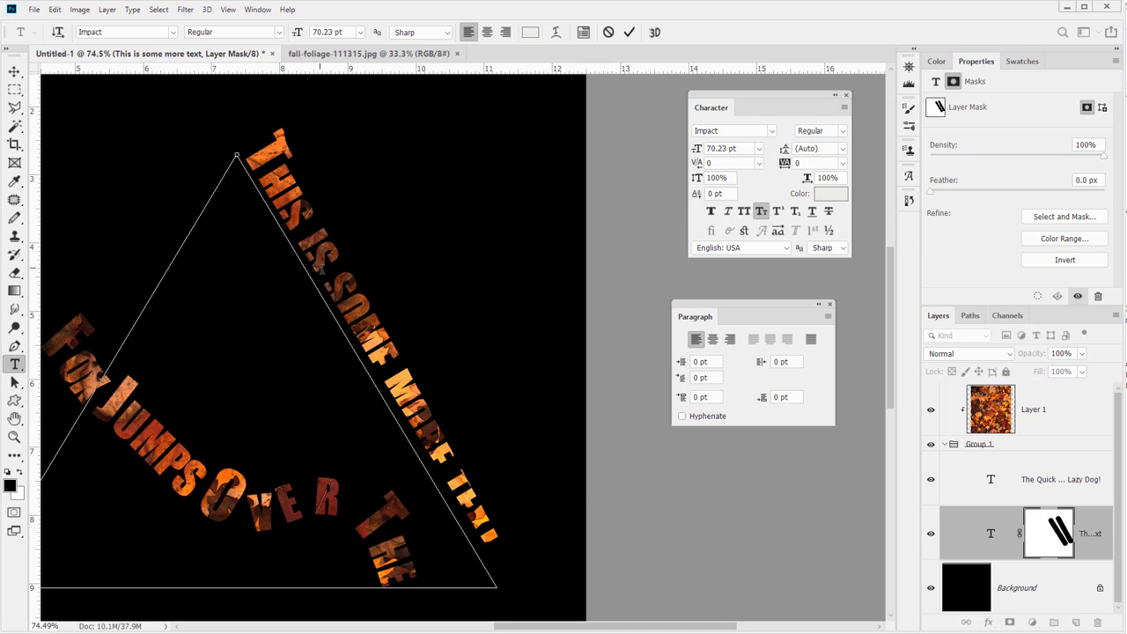
double_click(339, 317)
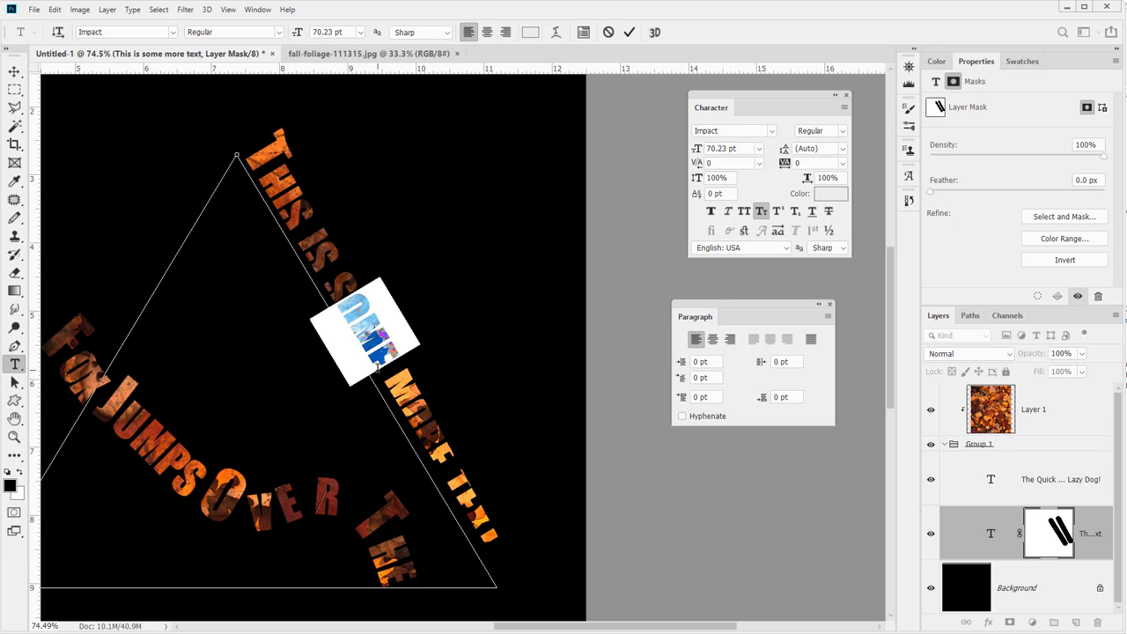
left_click(745, 215)
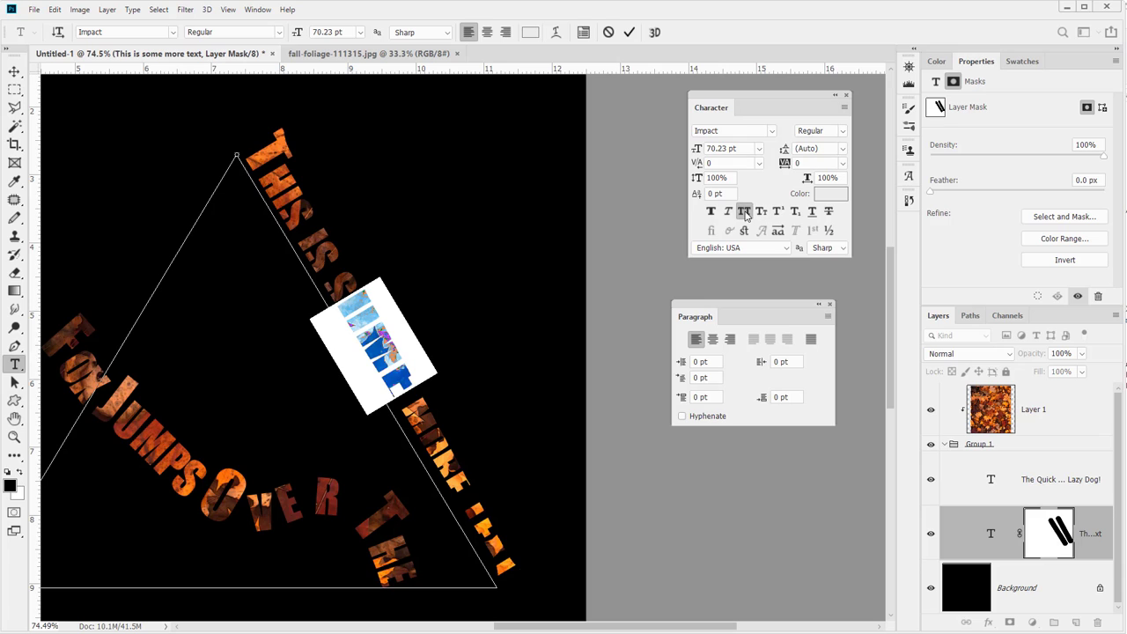
left_click(761, 213)
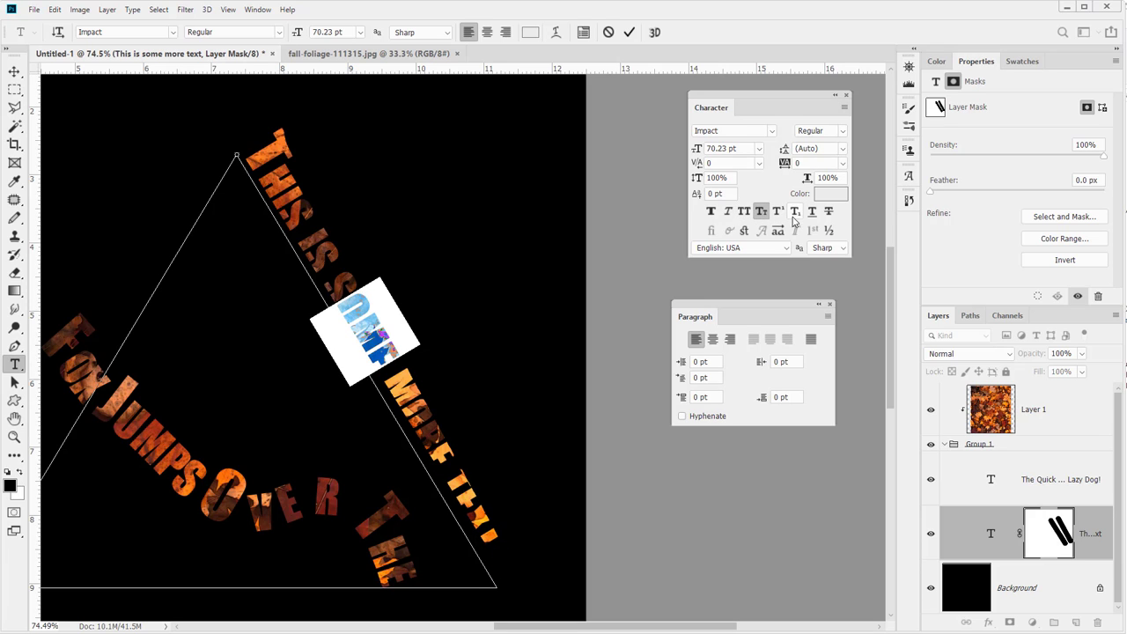
left_click(727, 213)
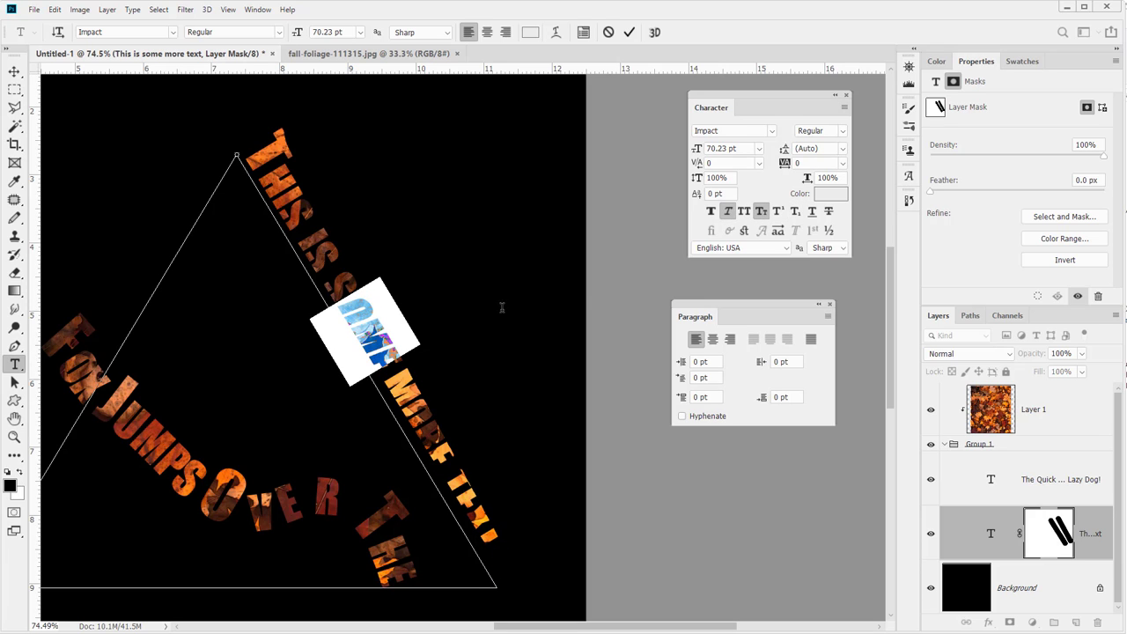
key("ctrl+z")
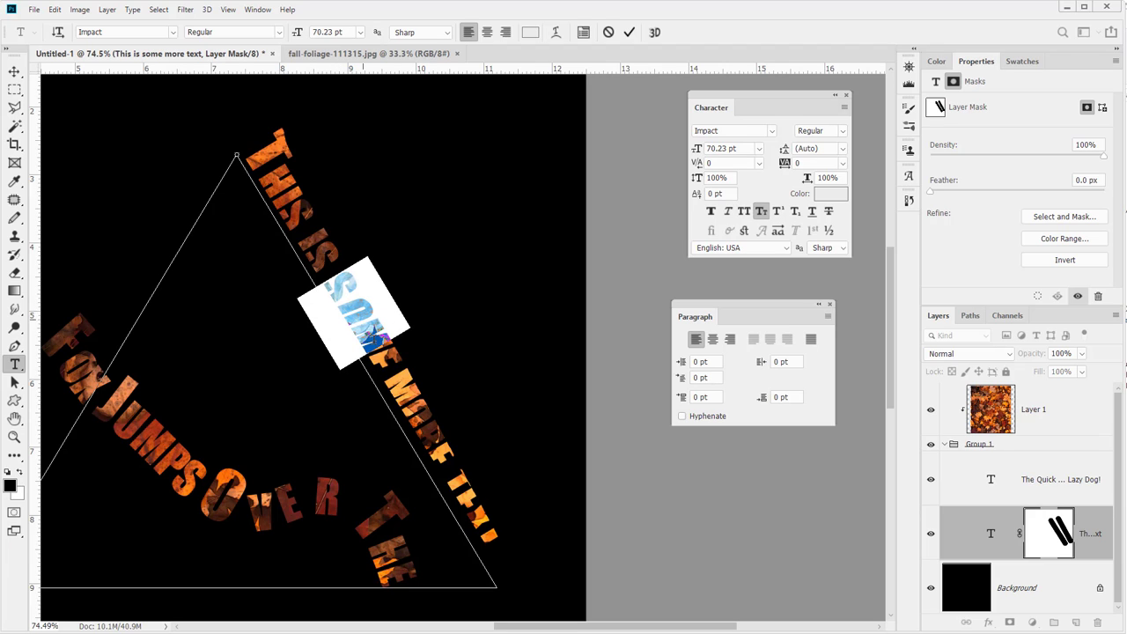
left_click(727, 213)
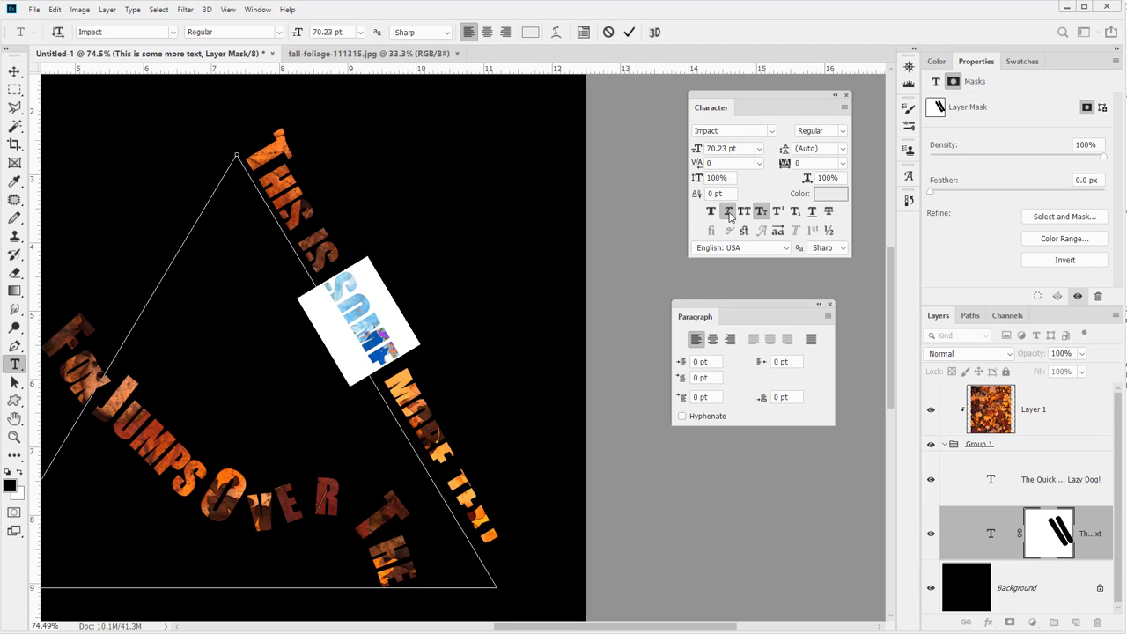
left_click(406, 363)
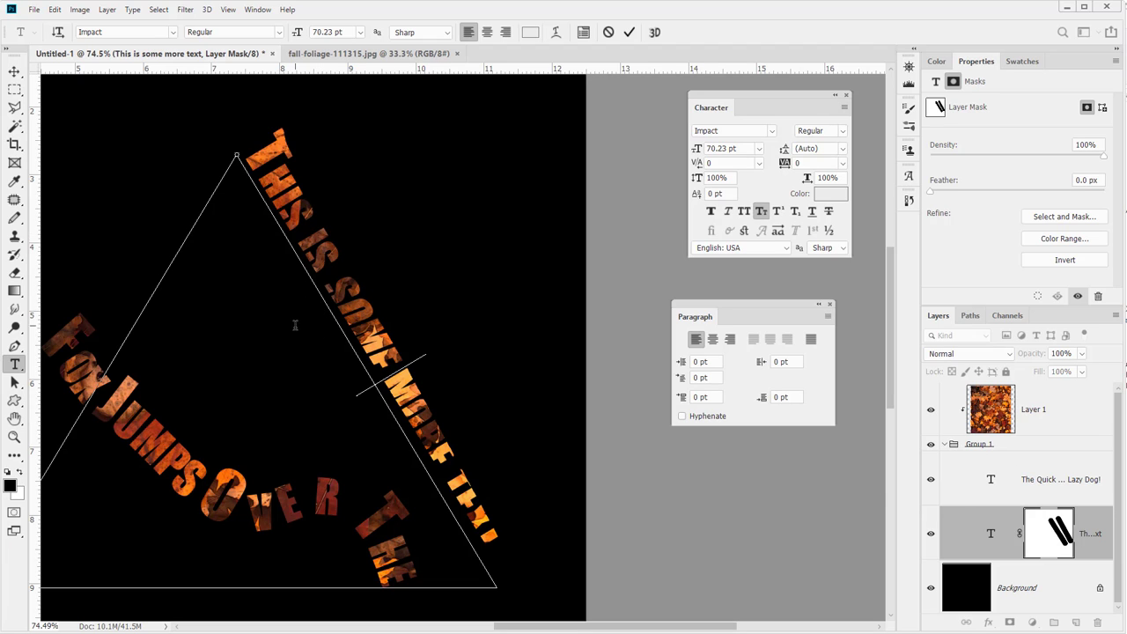
left_click(14, 71)
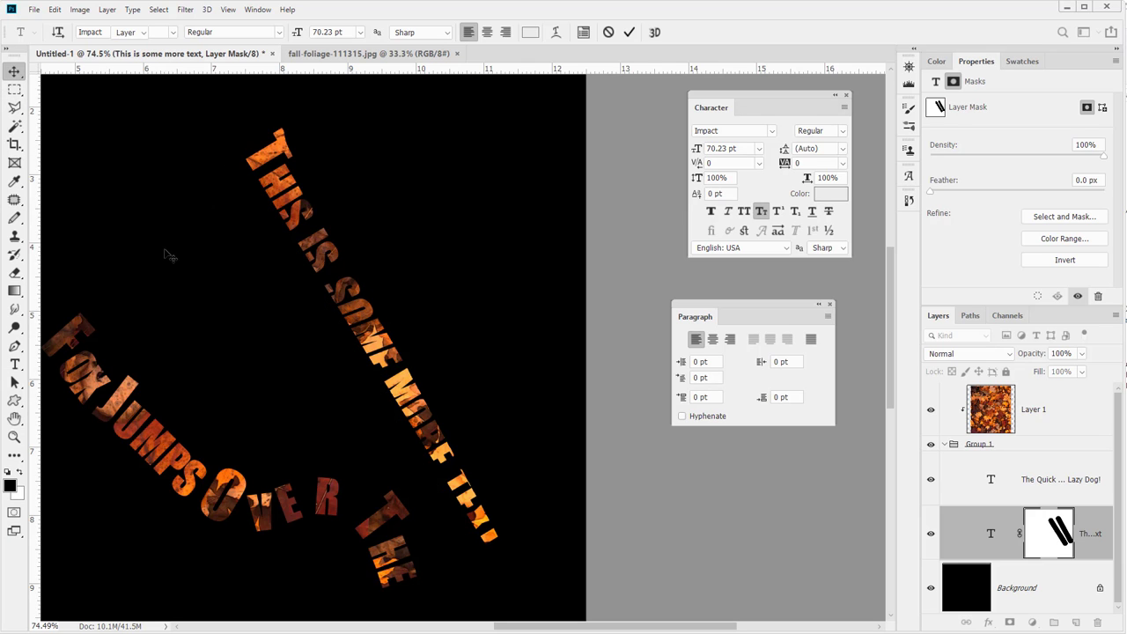
left_click_drag(282, 440, 355, 418)
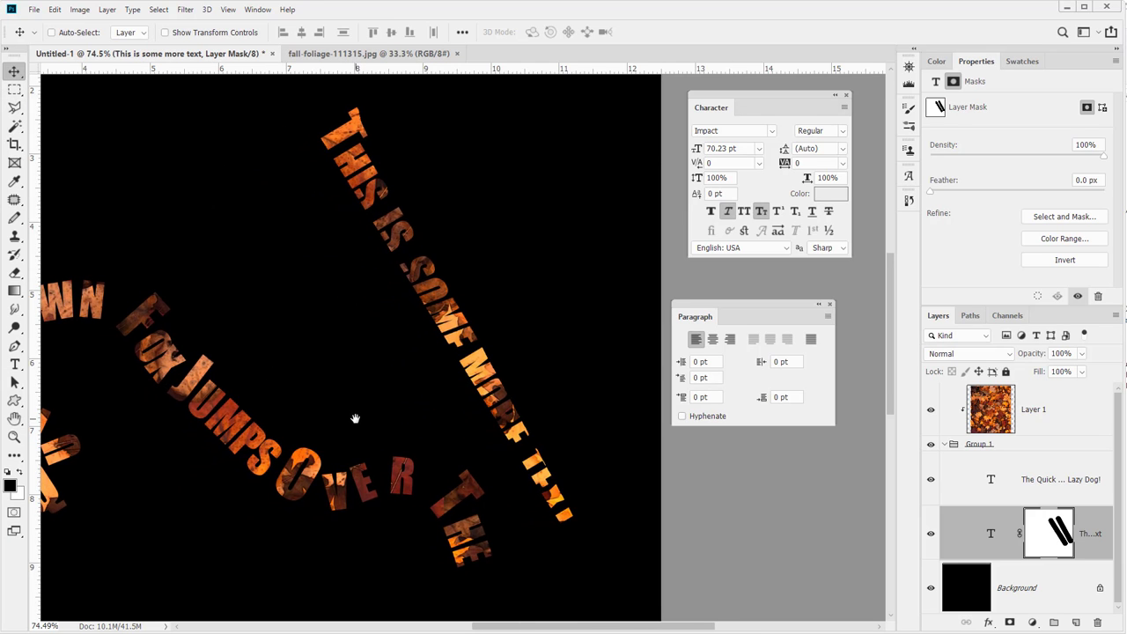
left_click_drag(262, 402, 410, 396)
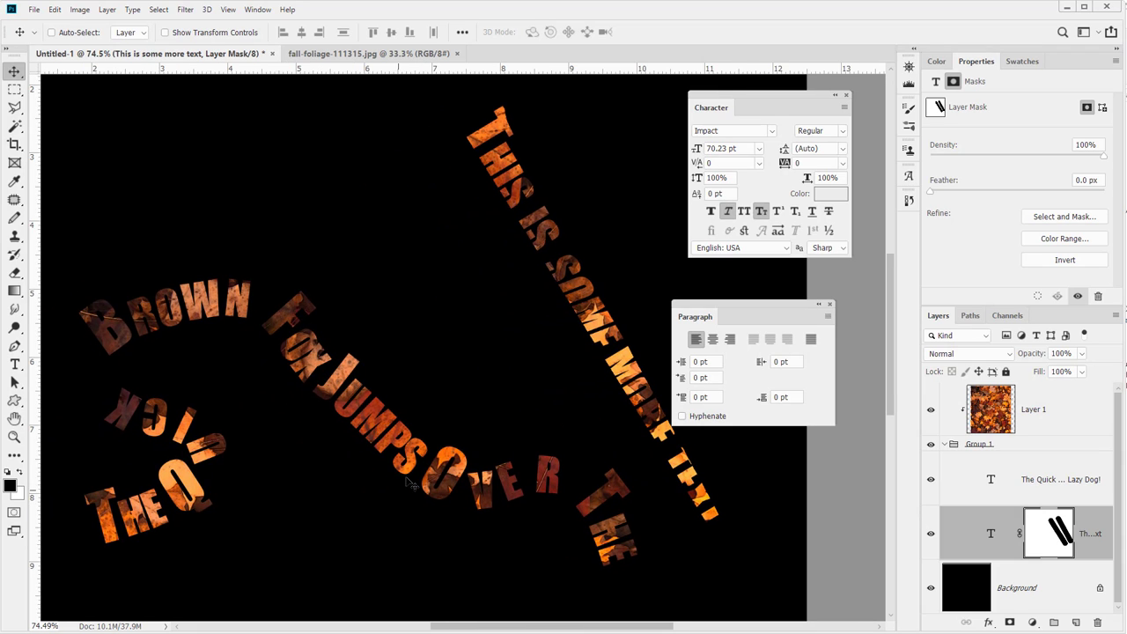